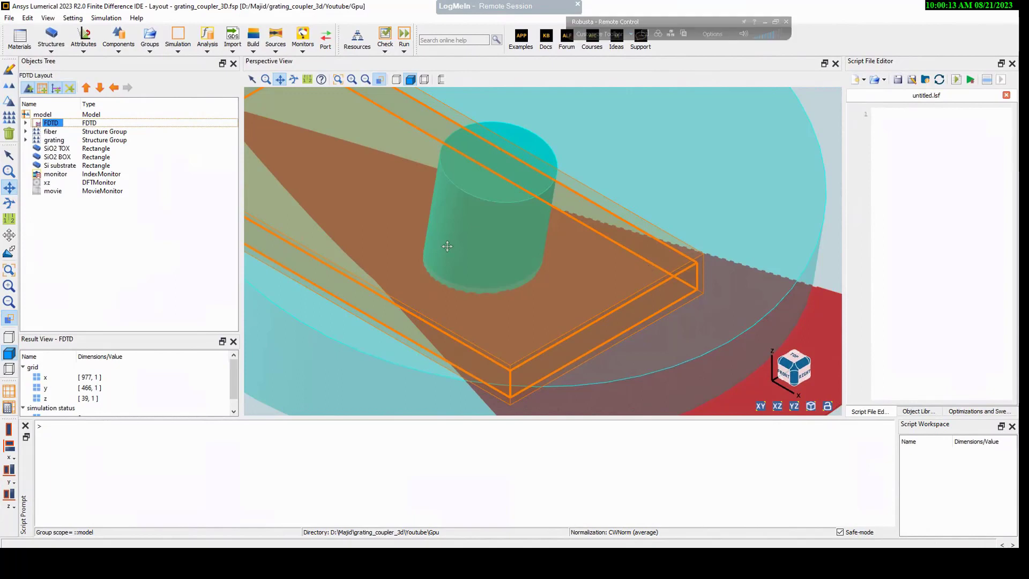
- Open the resource settings, add two extra solver resources, then remove both again
scroll(451, 268, "down", 5)
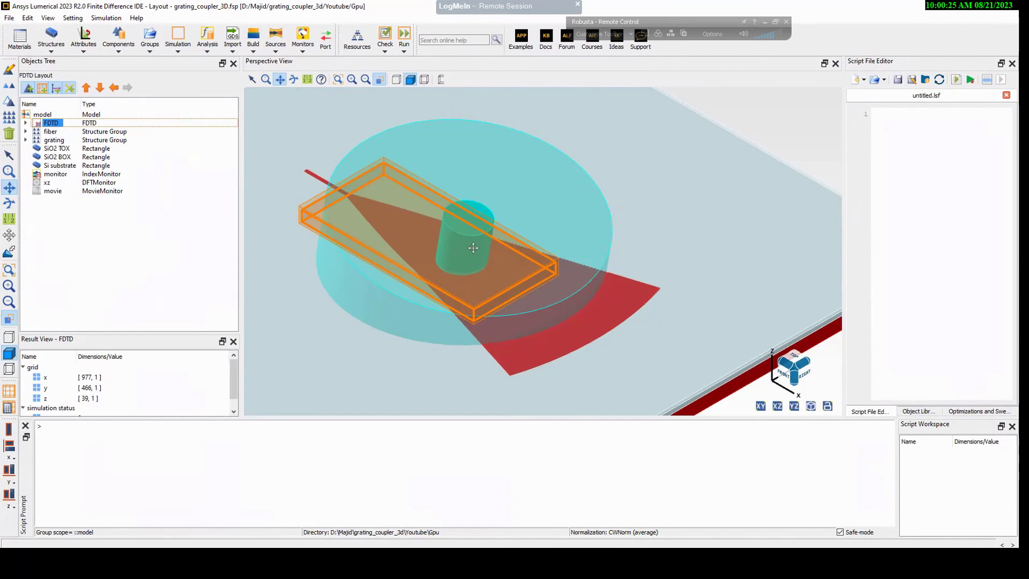
scroll(473, 248, "up", 5)
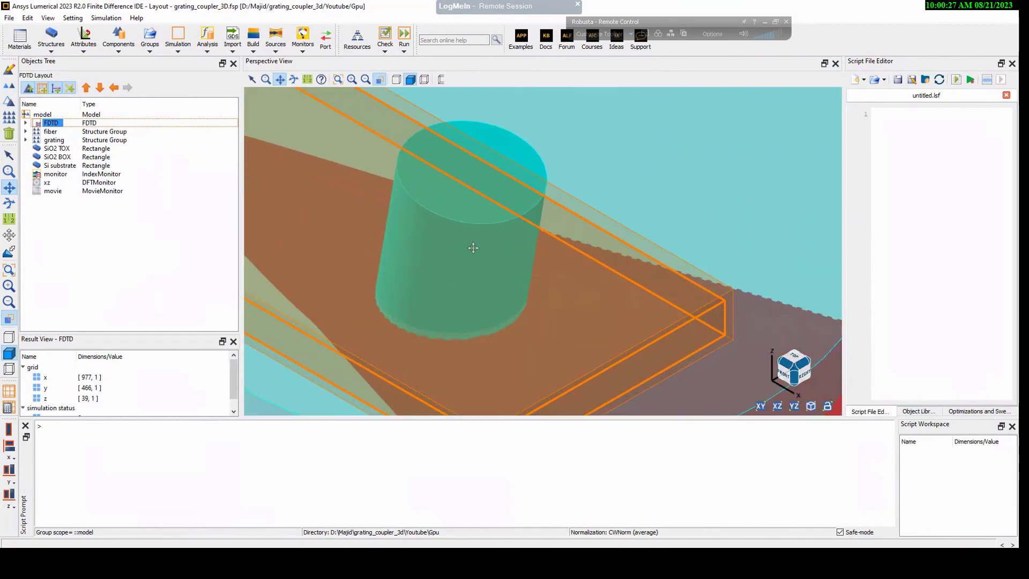
scroll(641, 333, "up", 8)
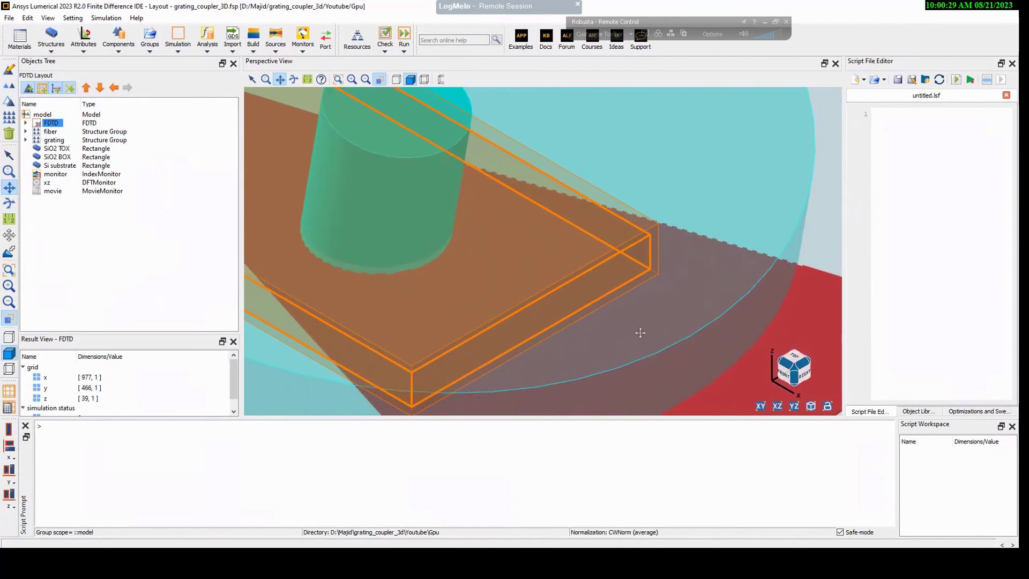
scroll(640, 332, "up", 6)
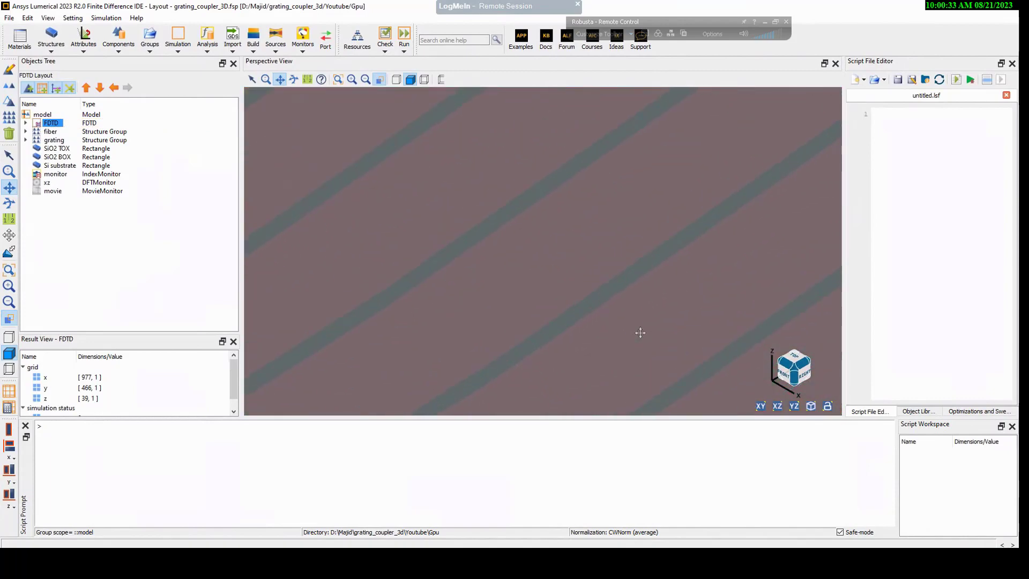
scroll(641, 332, "down", 10)
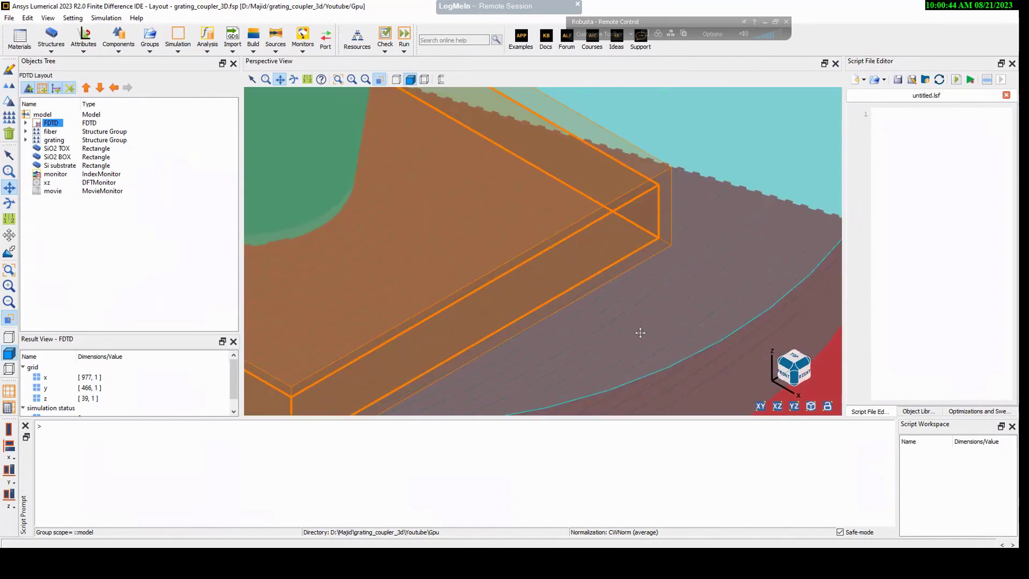
scroll(641, 332, "down", 6)
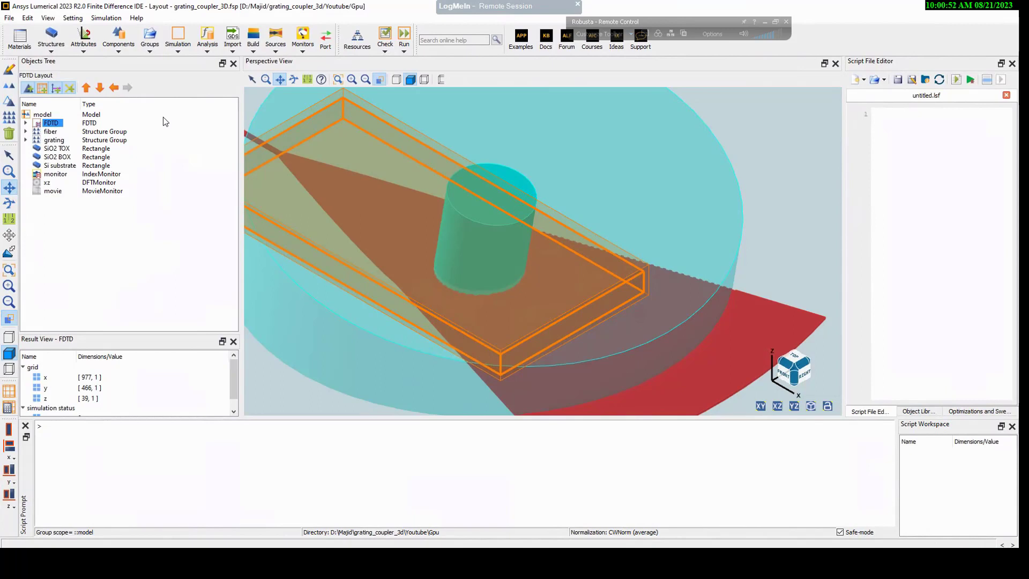
left_click(360, 45)
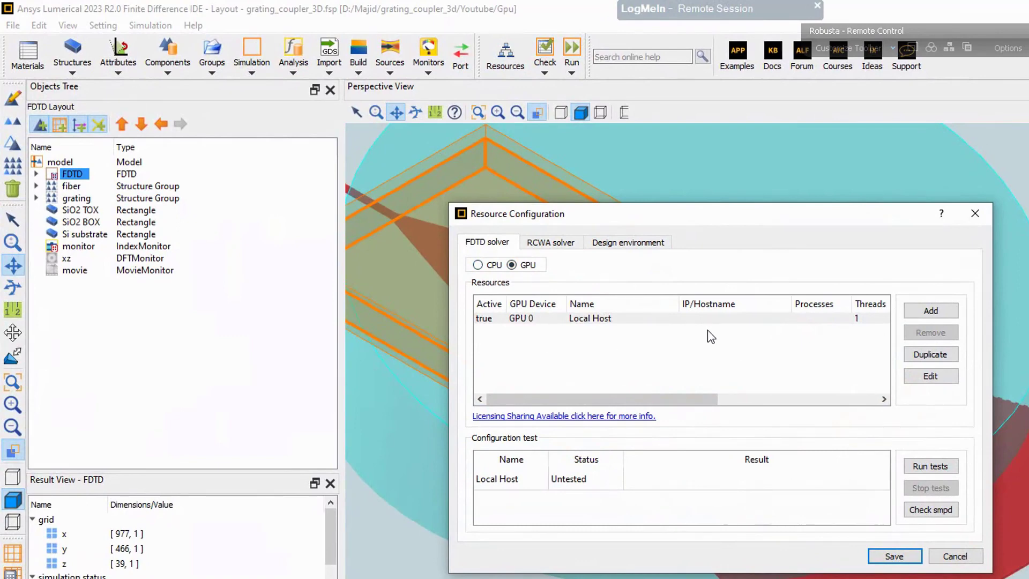
left_click(917, 311)
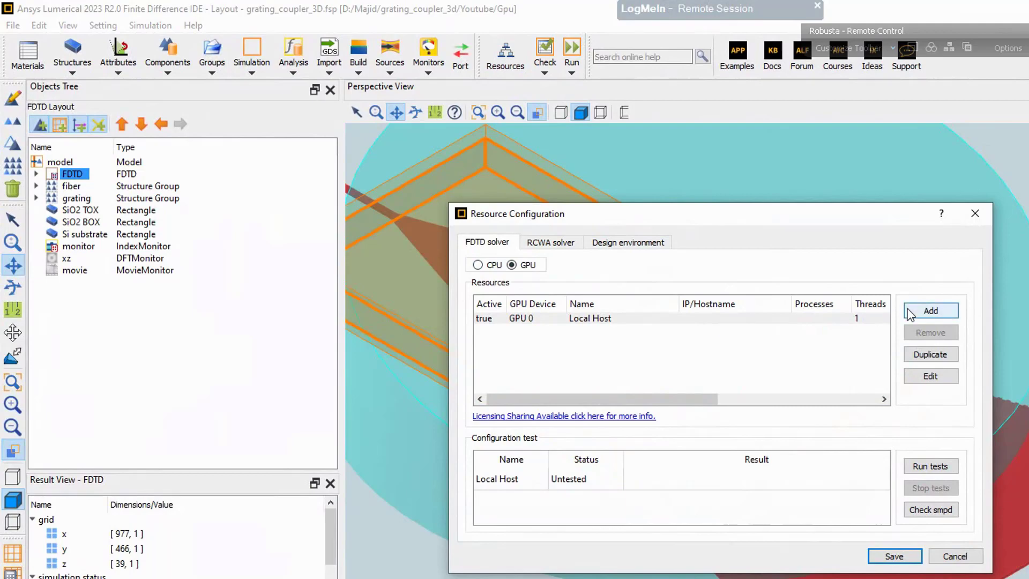
left_click(947, 312)
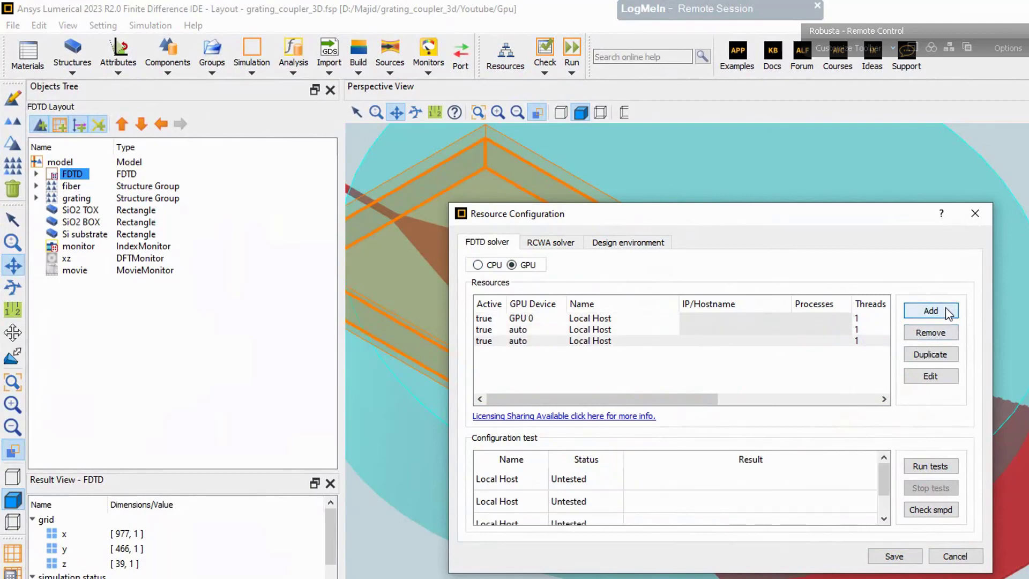
left_click(936, 334)
left_click(936, 335)
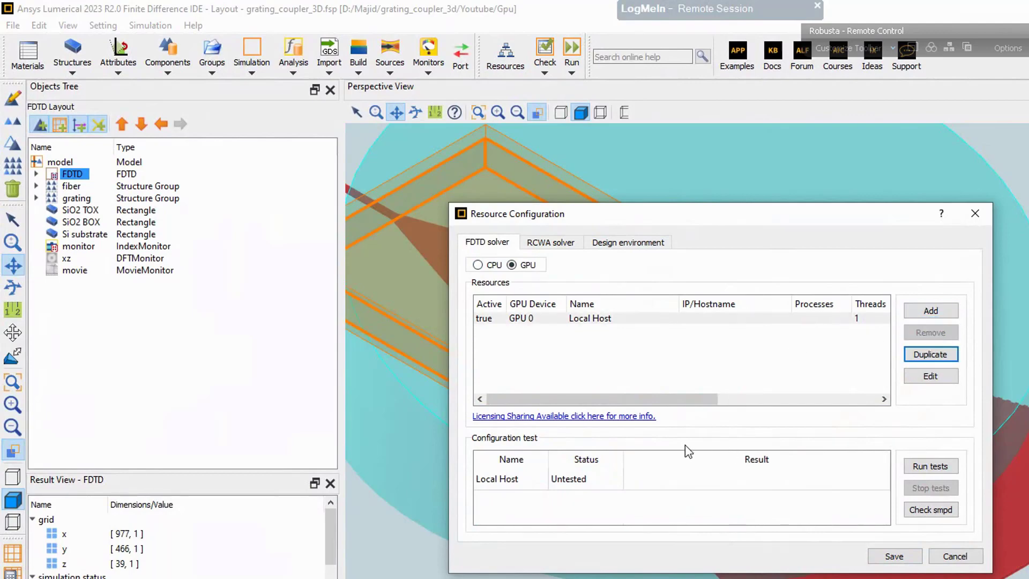
- Test GPU 0, read its passing result (142 SMs), and cancel without changes
left_click(928, 467)
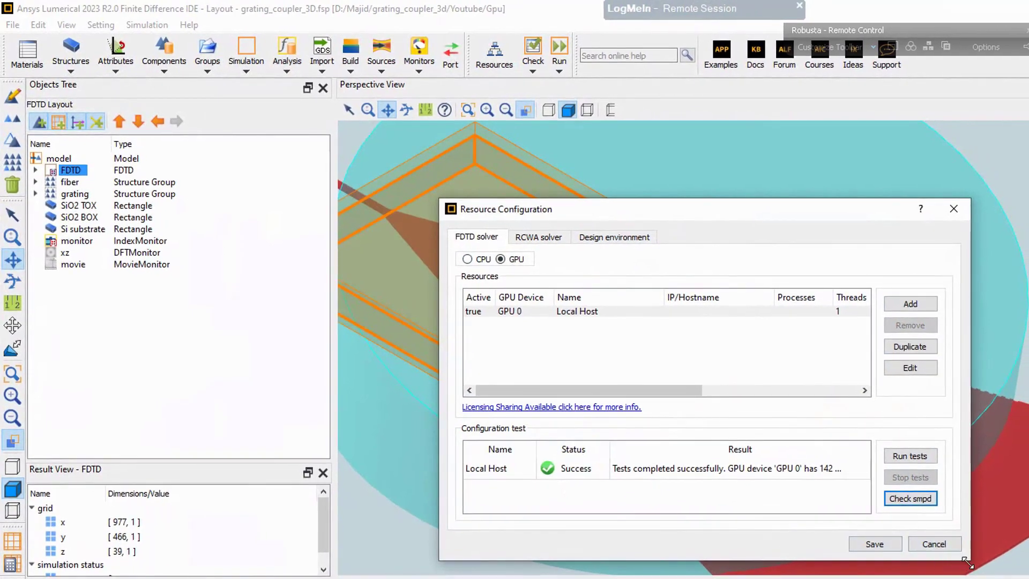
left_click_drag(968, 562, 1024, 576)
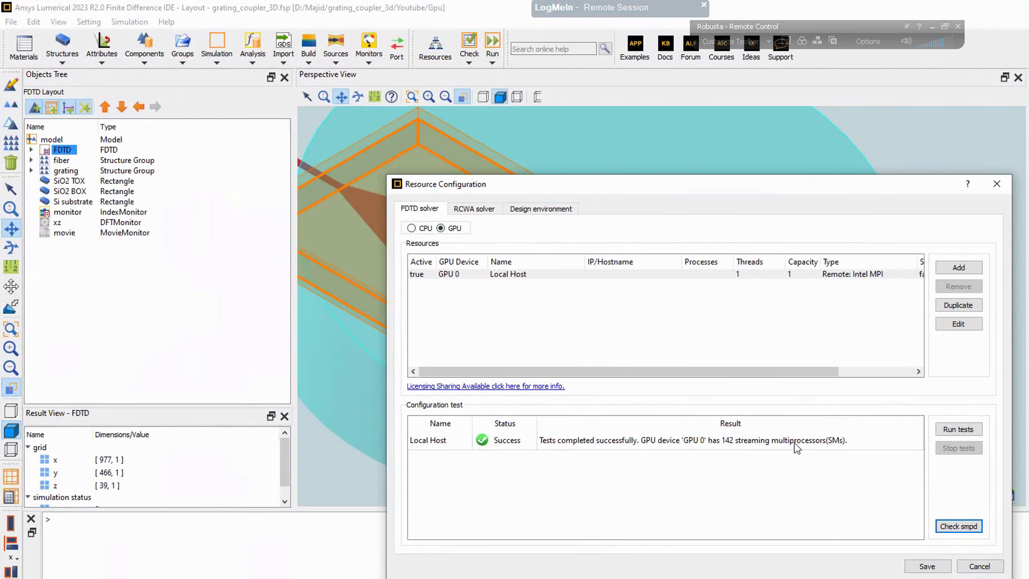
left_click(981, 566)
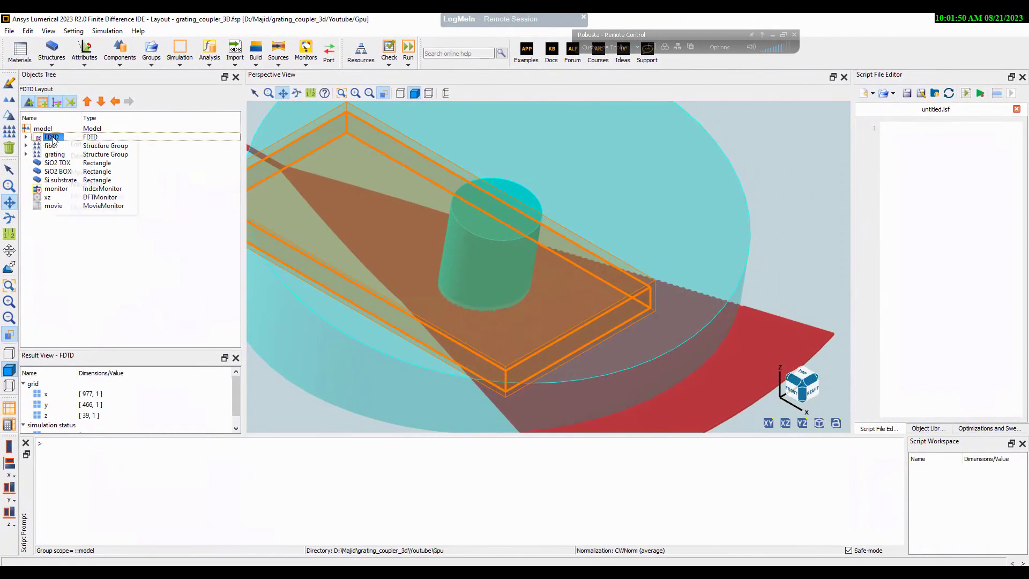
right_click(62, 150)
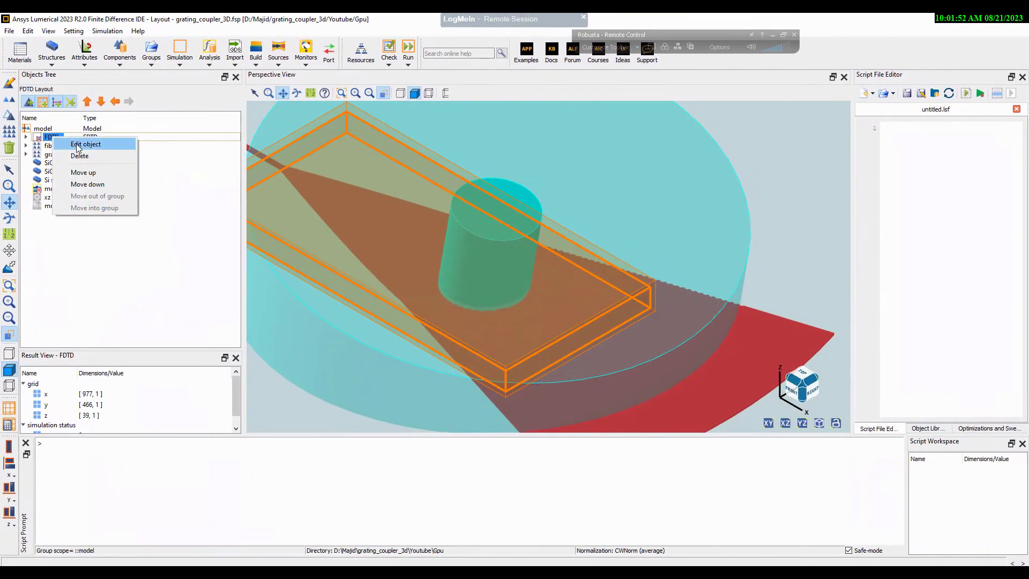
left_click(78, 144)
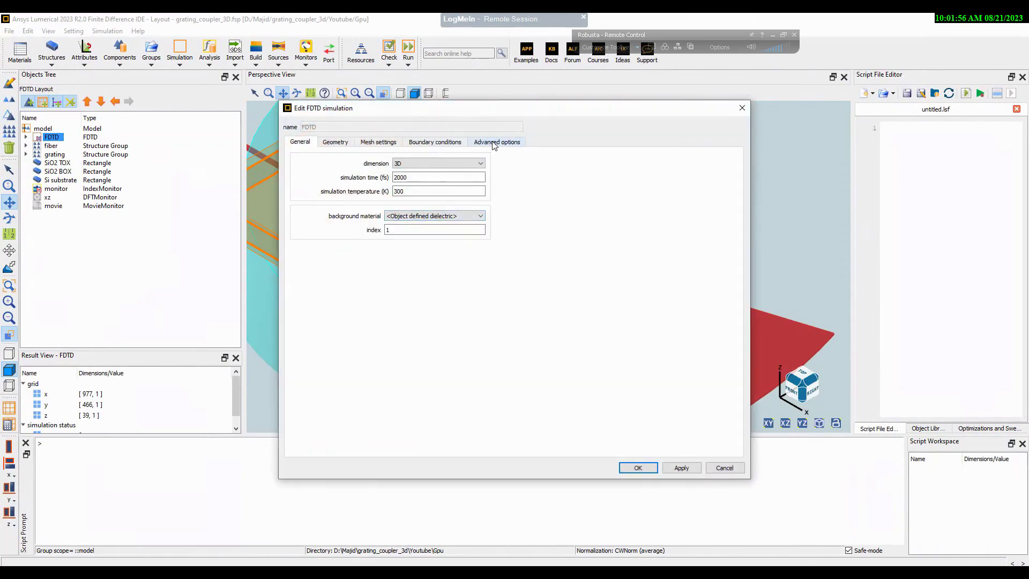
left_click(493, 143)
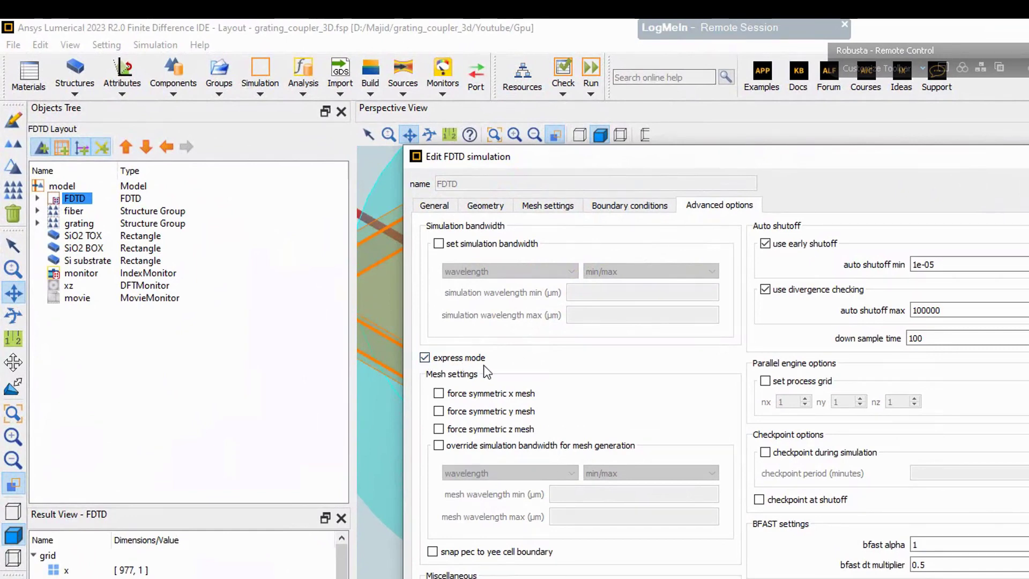
left_click(628, 207)
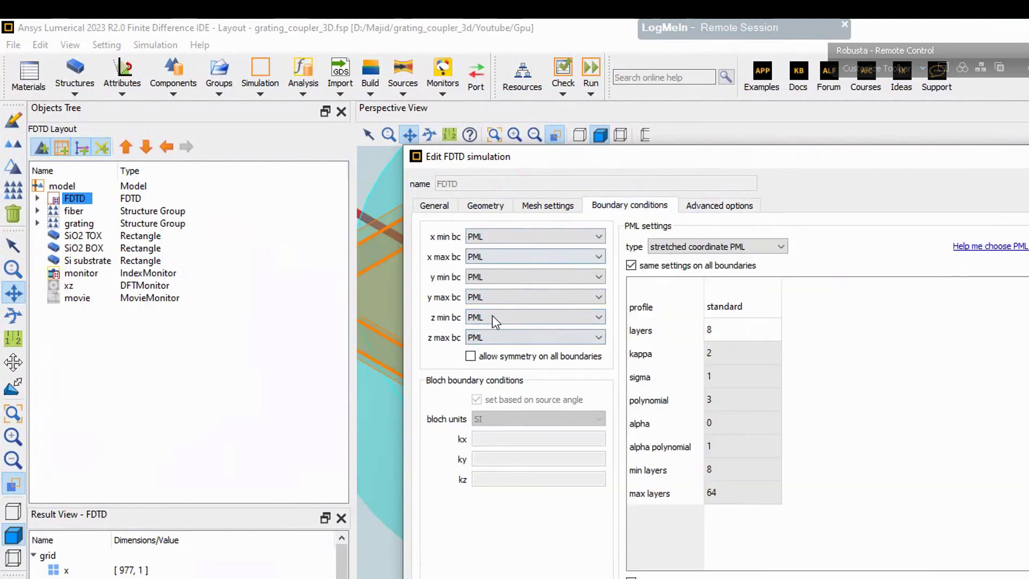
left_click(546, 206)
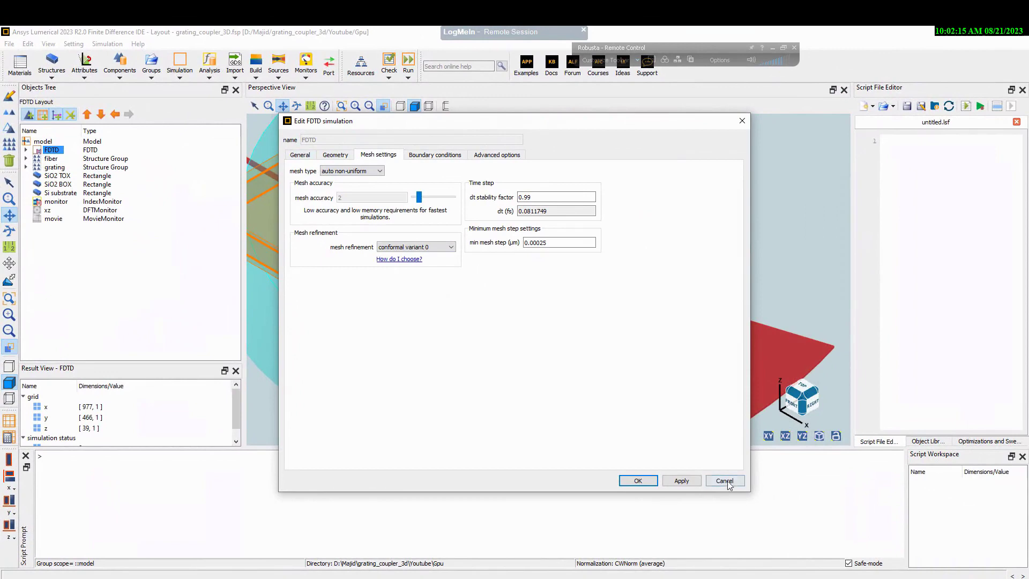
left_click(638, 481)
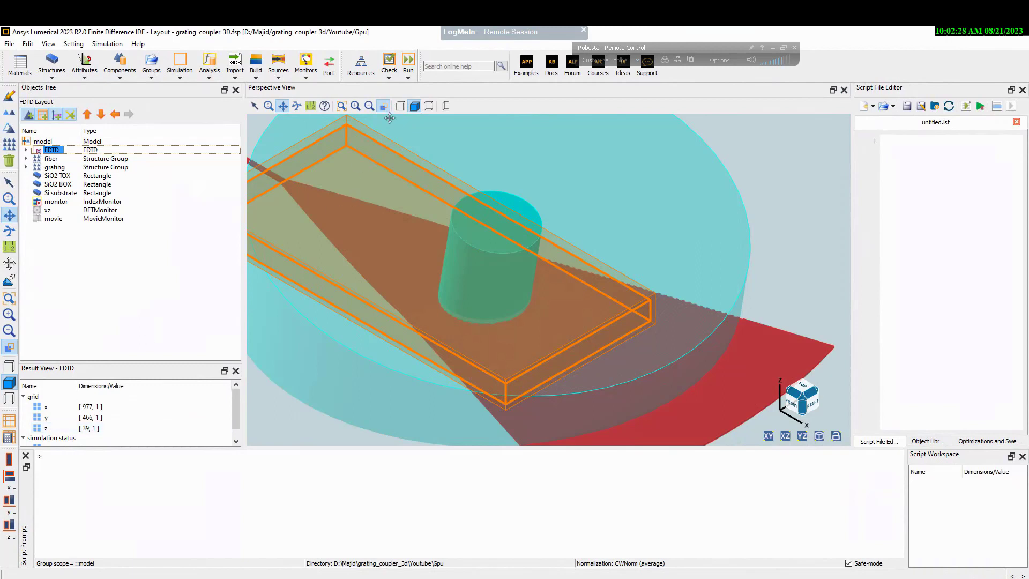
- Start the simulation and bring up Task Manager's GPU performance page
left_click(409, 64)
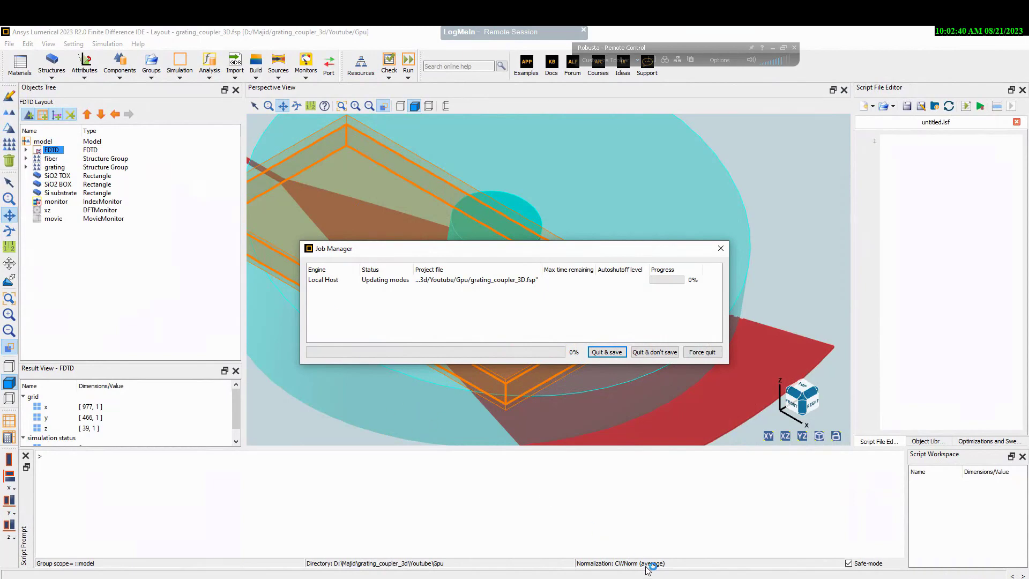
right_click(697, 577)
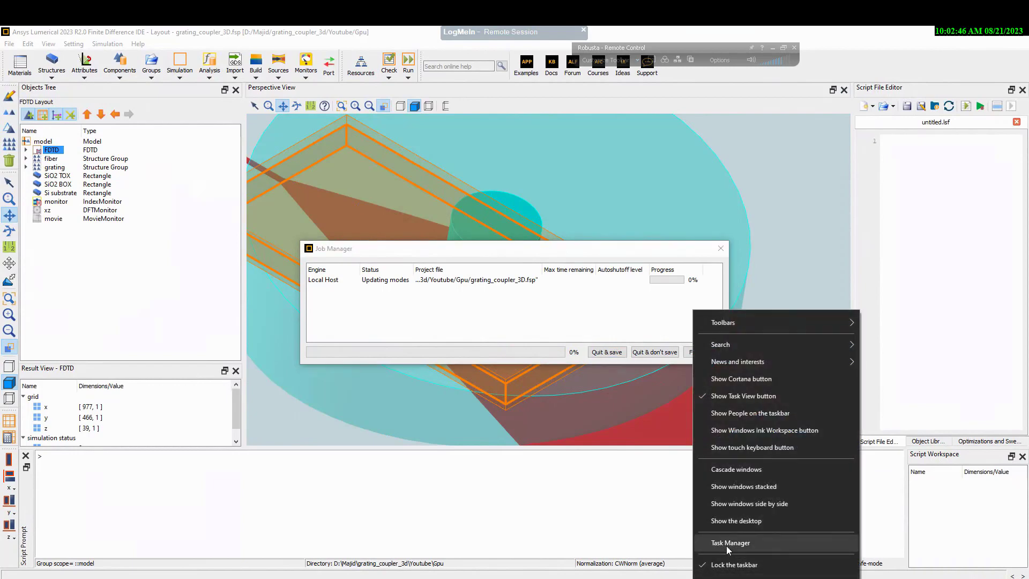
left_click(727, 547)
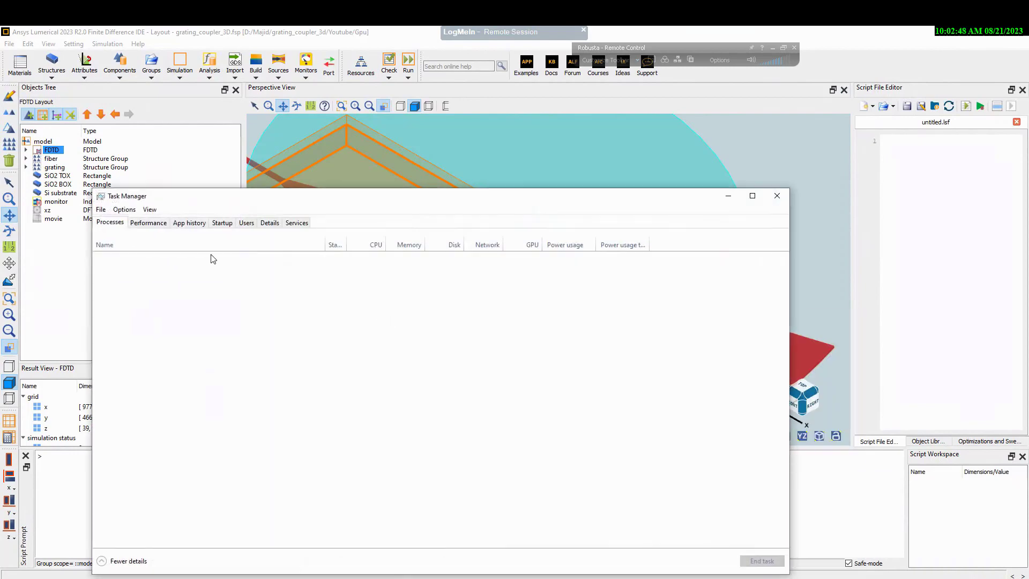
left_click(148, 222)
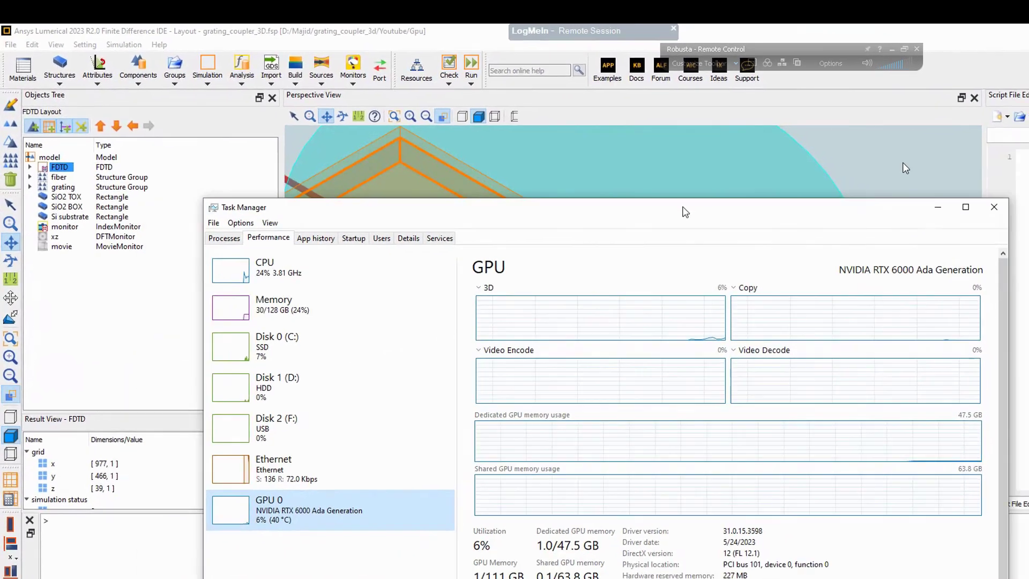
- Place Task Manager on the right with the Job Manager window beside it on the left
left_click_drag(685, 211, 965, 155)
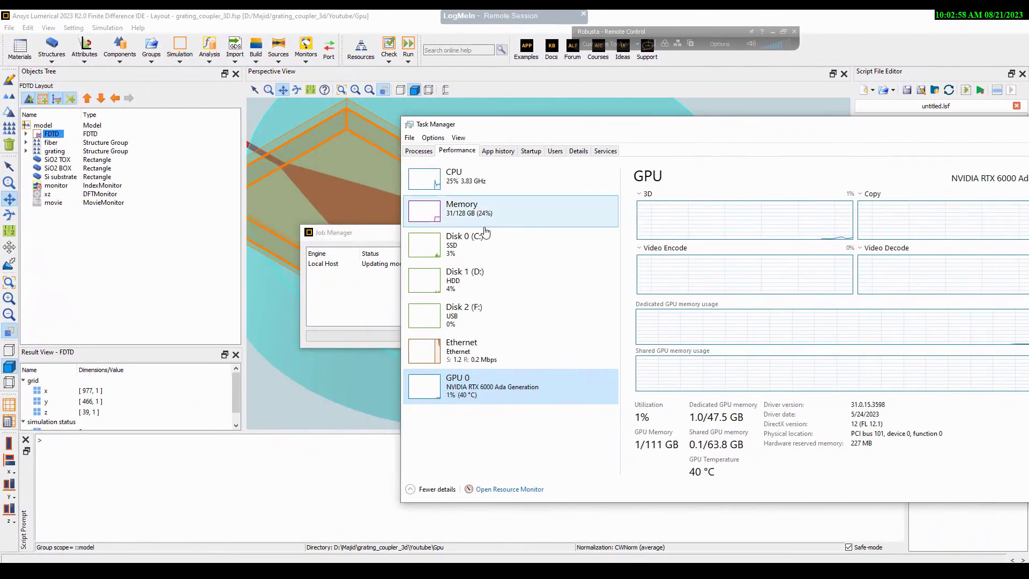
left_click_drag(367, 237, 278, 237)
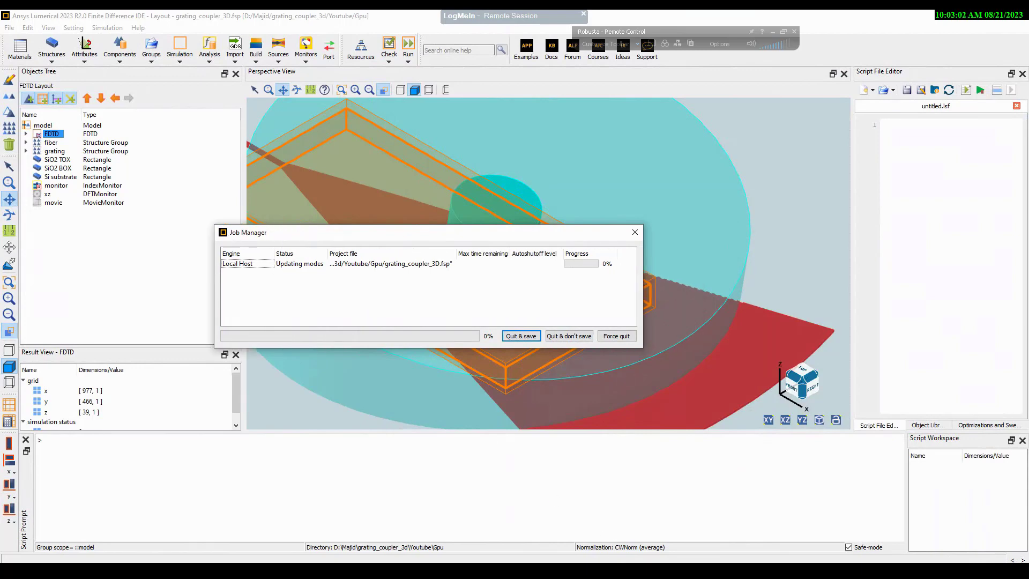
key("alt+Tab")
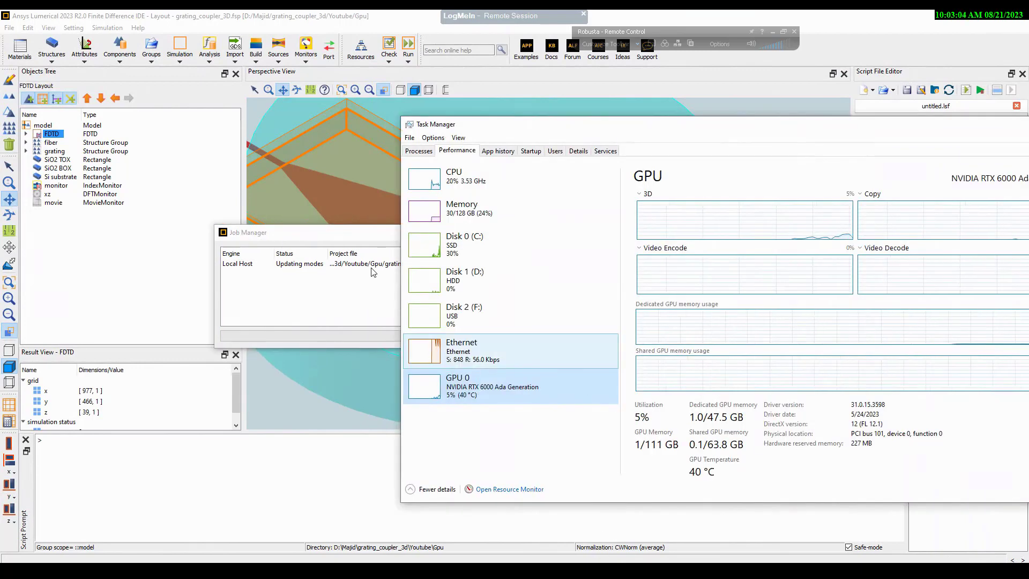
left_click_drag(320, 228, 249, 234)
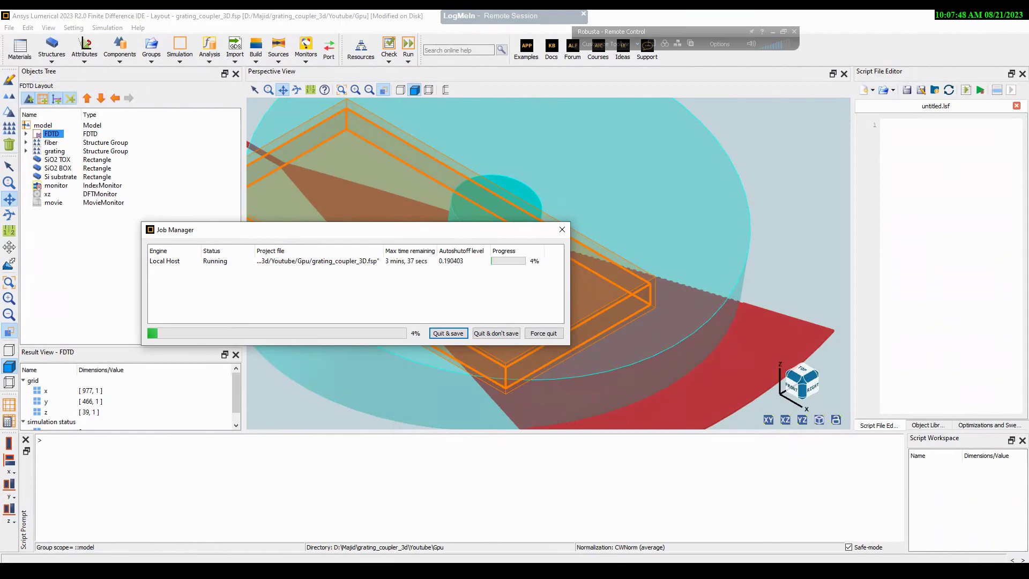
- Reopen Task Manager and watch the CPU usage graphs while the GPU job completes
right_click(691, 570)
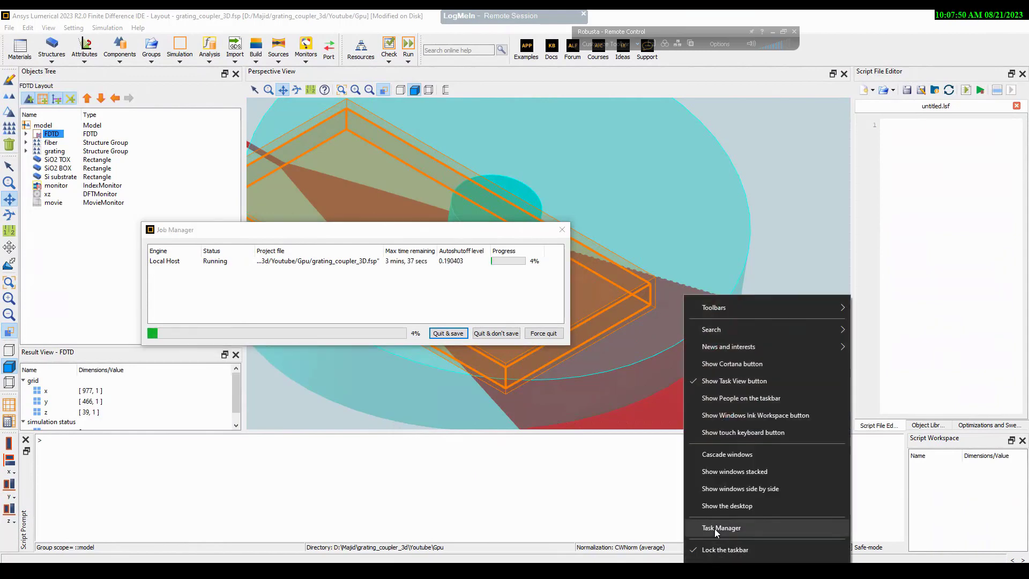
left_click(715, 529)
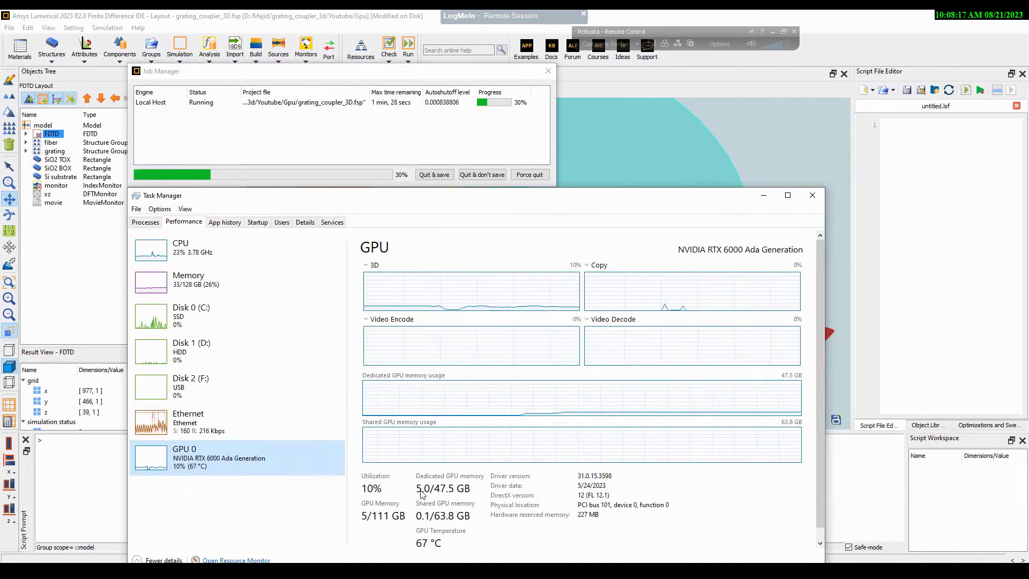
left_click(181, 247)
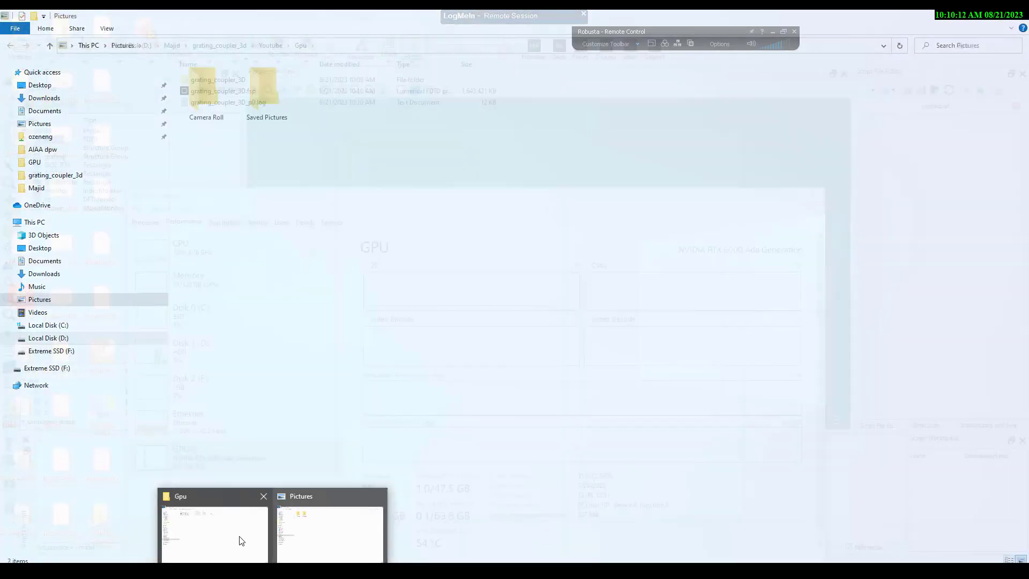
- Switch to the Gpu folder window and open grating_coupler_3D_p0.log in Notepad
left_click(242, 540)
left_click(234, 107)
double_click(234, 107)
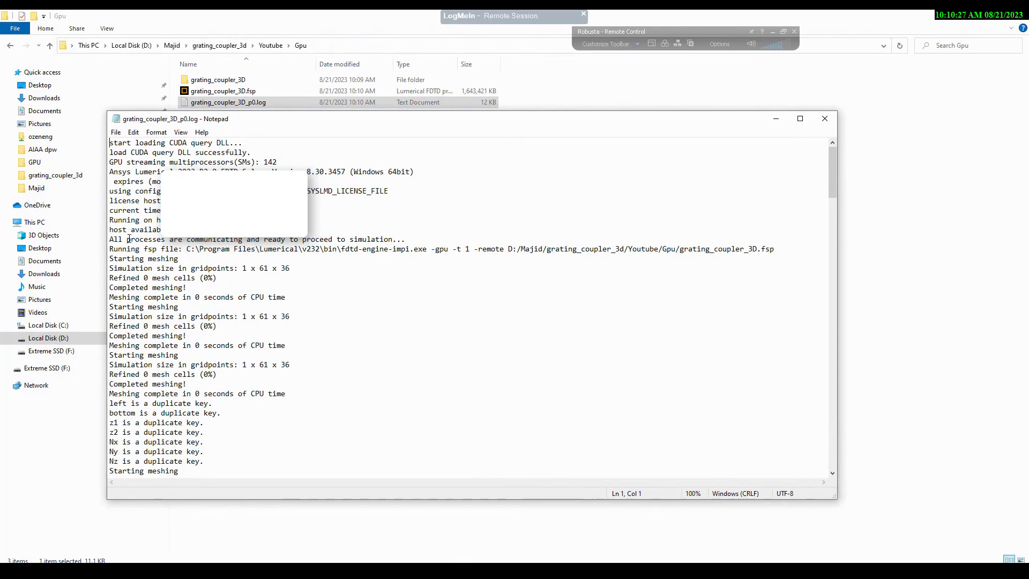
- Highlight the 1 x 61 x 36 and 459 x 467 x 1 mesh lines, then move to the log's end
left_click_drag(109, 259, 291, 273)
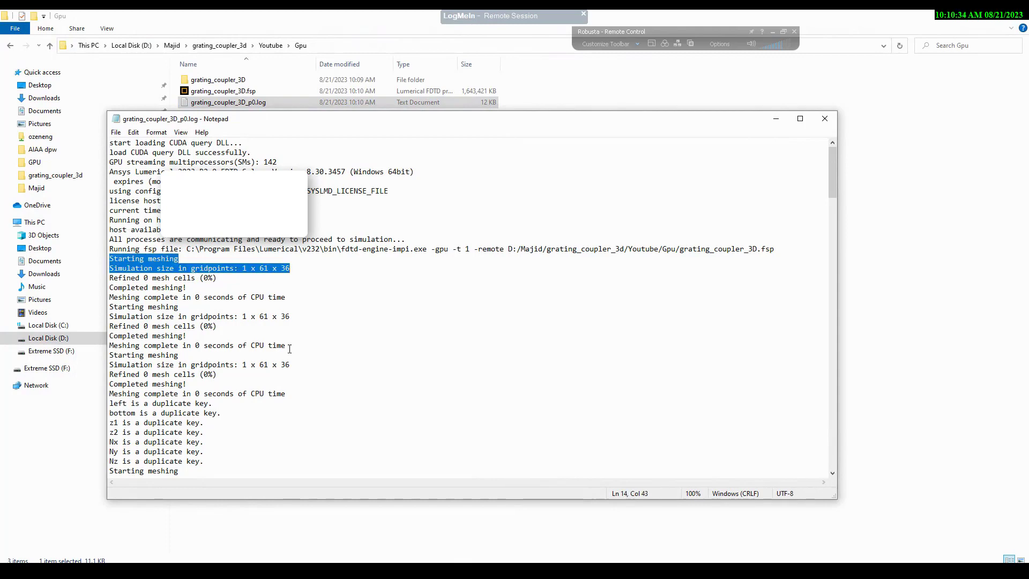
scroll(284, 370, "down", 6)
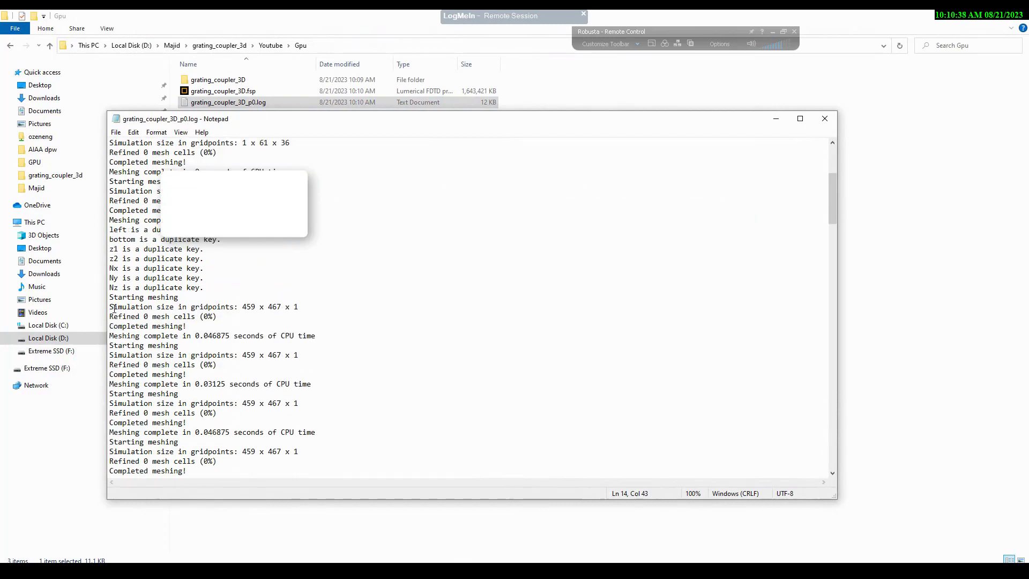
left_click_drag(111, 308, 314, 306)
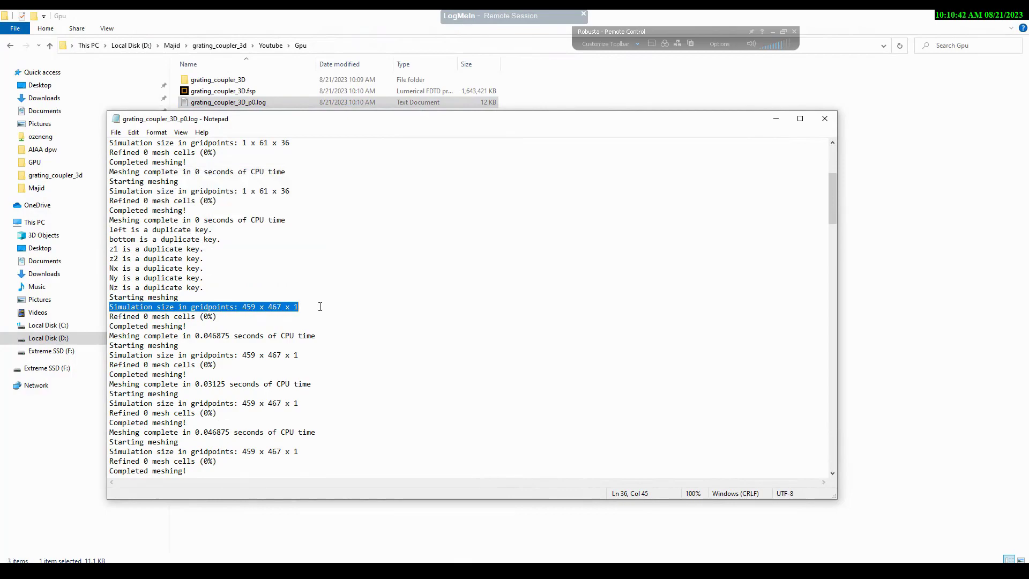
left_click_drag(832, 198, 832, 261)
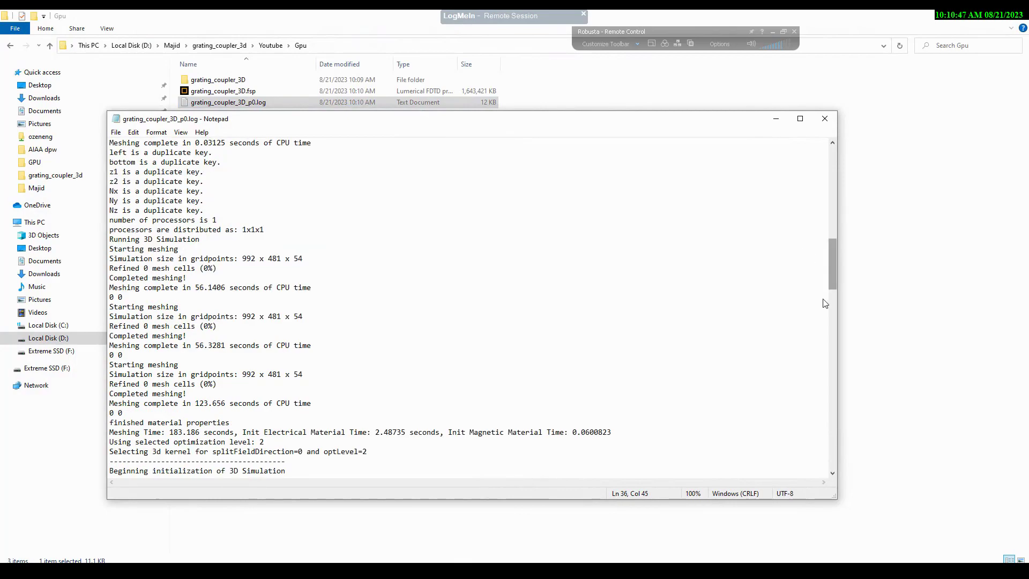
left_click_drag(825, 303, 830, 447)
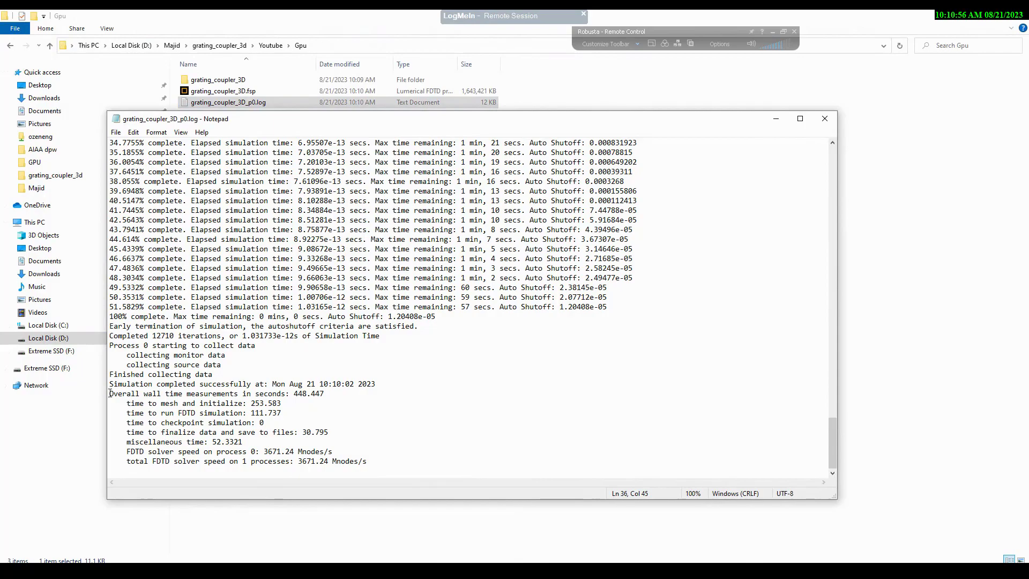
left_click_drag(110, 393, 324, 394)
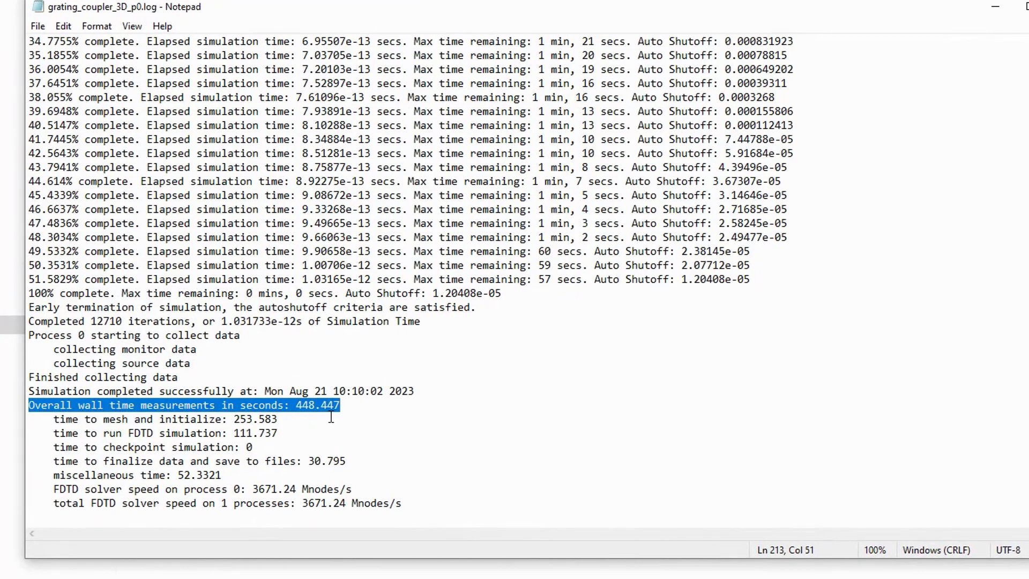
left_click(154, 418)
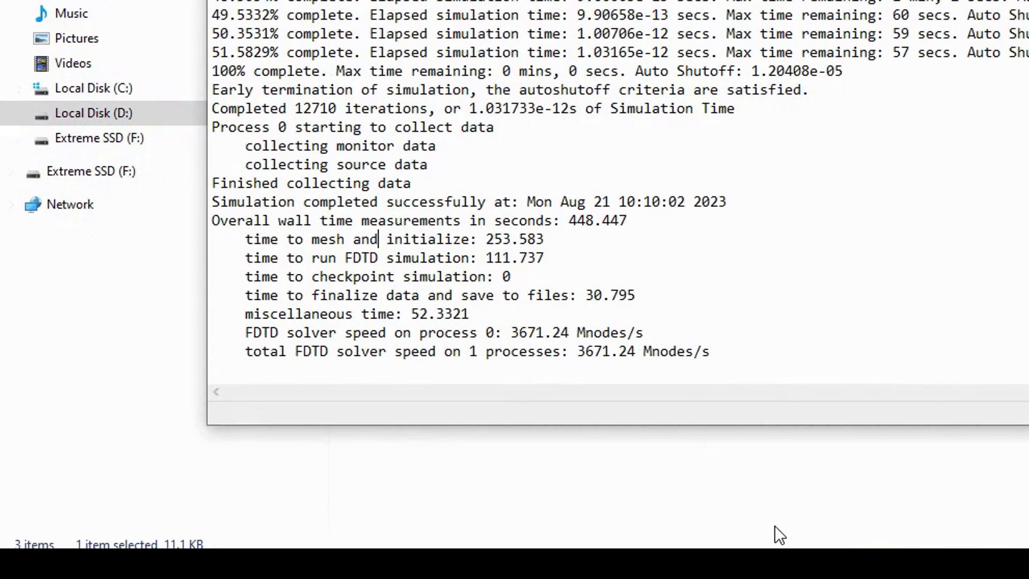
mouse_move(738, 563)
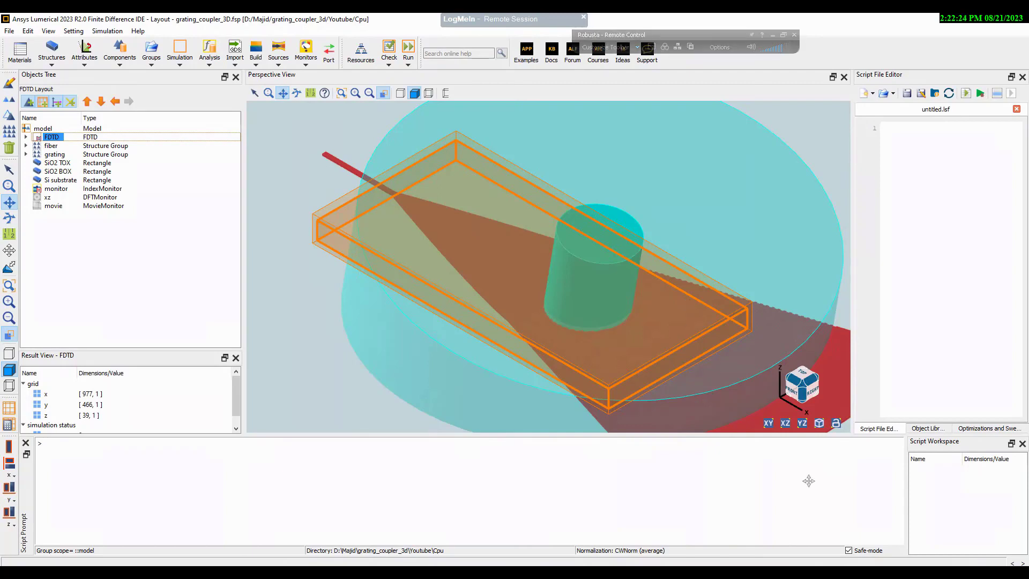
right_click(710, 563)
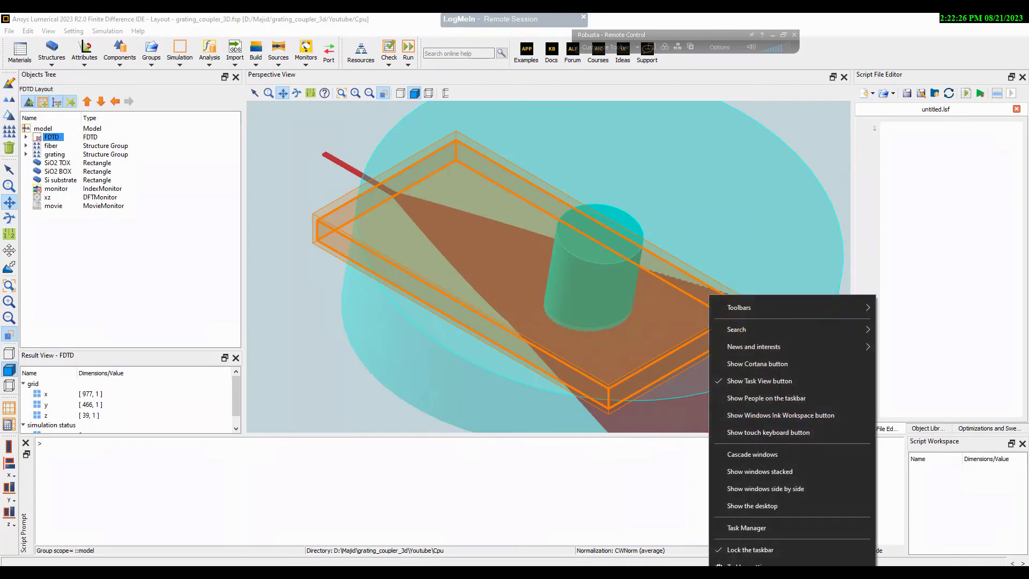
left_click(741, 530)
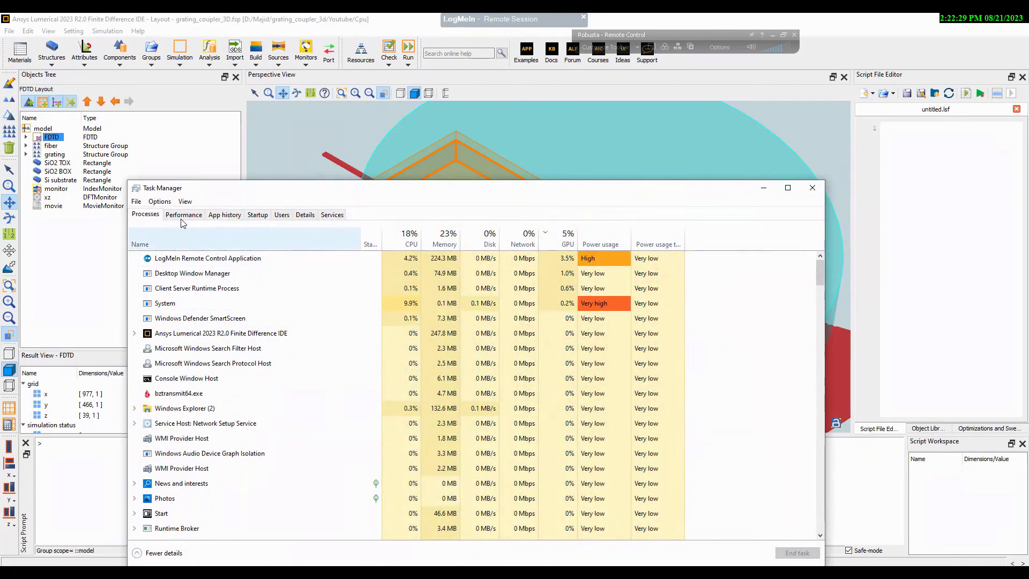
left_click(183, 215)
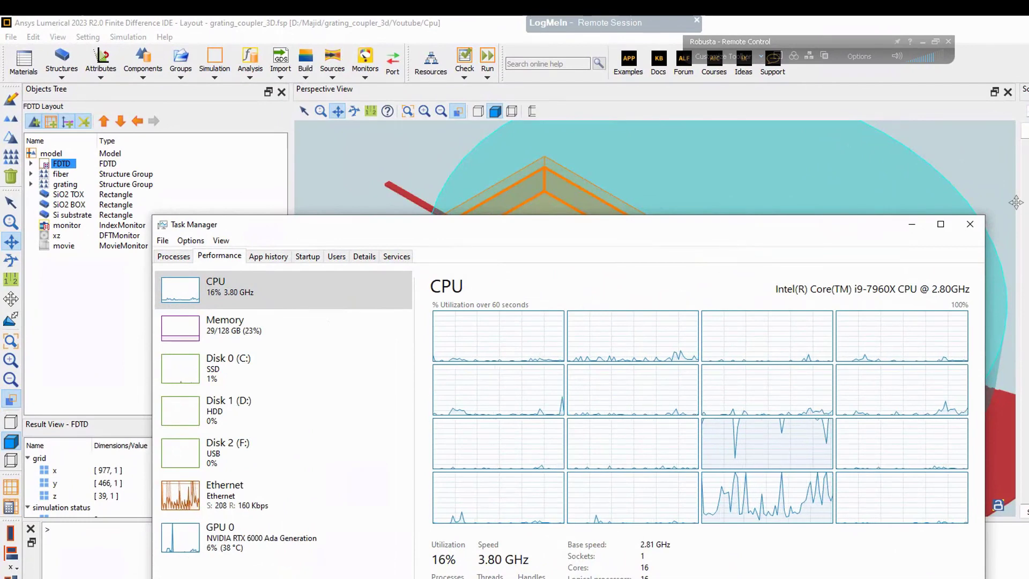
left_click(970, 224)
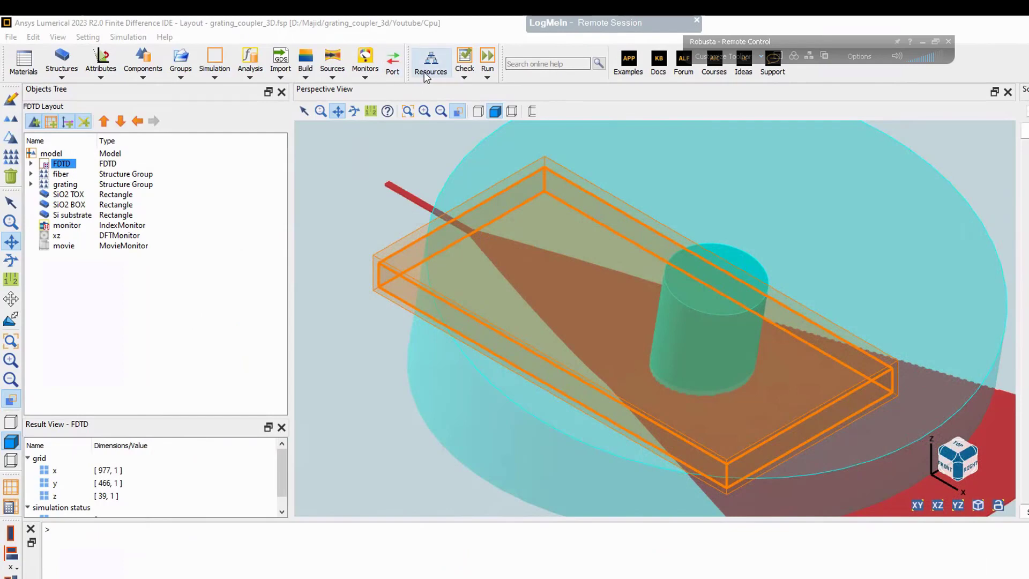
- Set Local Host to 16 processes, pass the MsMpi resource test, and save
left_click(425, 74)
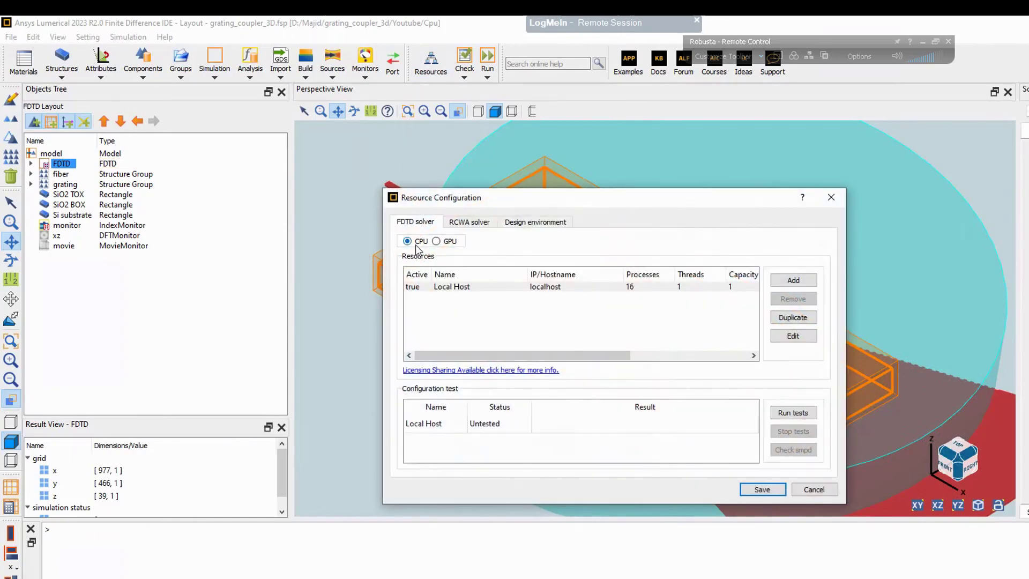
double_click(639, 288)
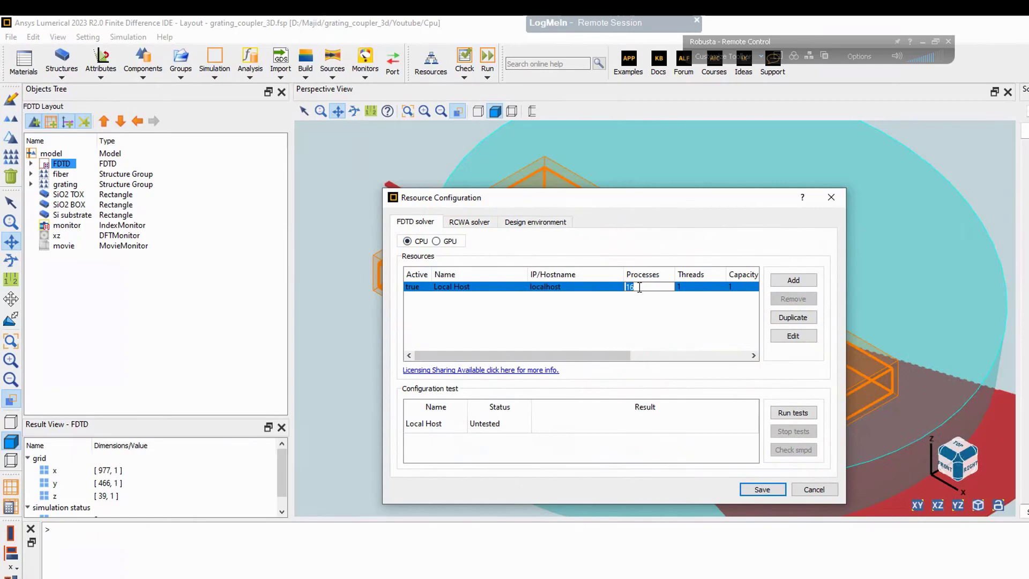
left_click(790, 414)
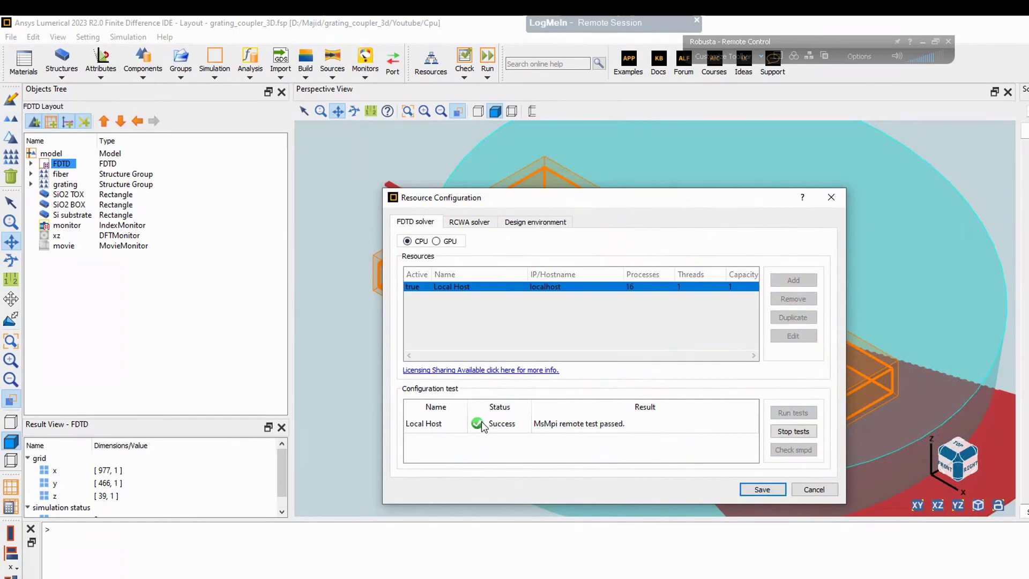
mouse_move(552, 431)
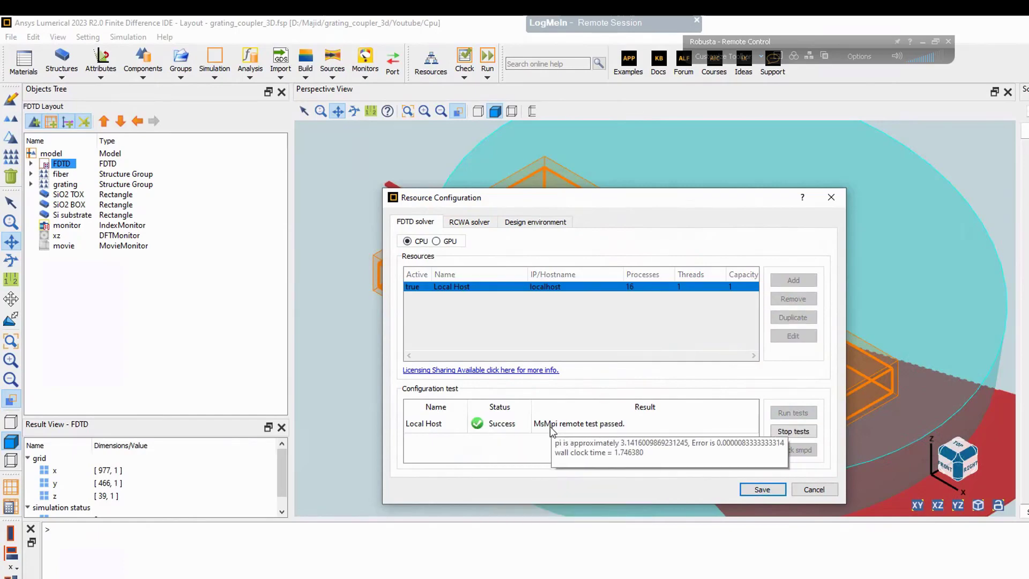
left_click(766, 490)
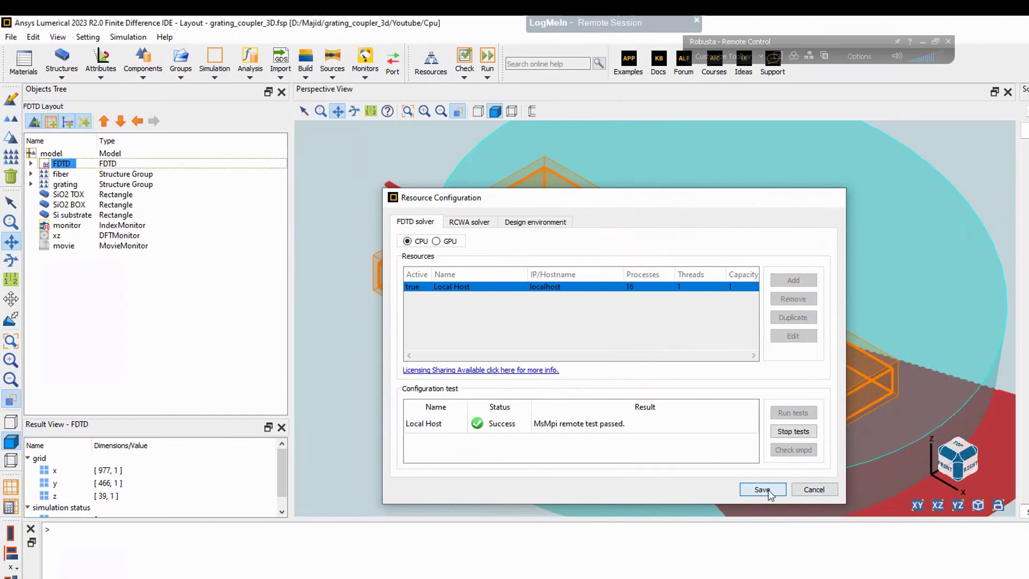
right_click(62, 164)
left_click(80, 168)
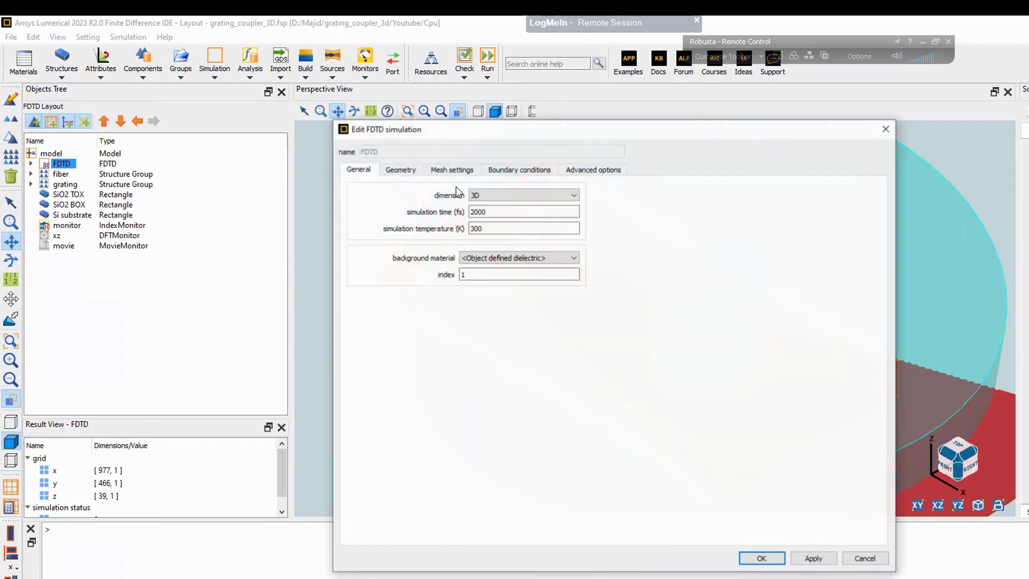
left_click(438, 175)
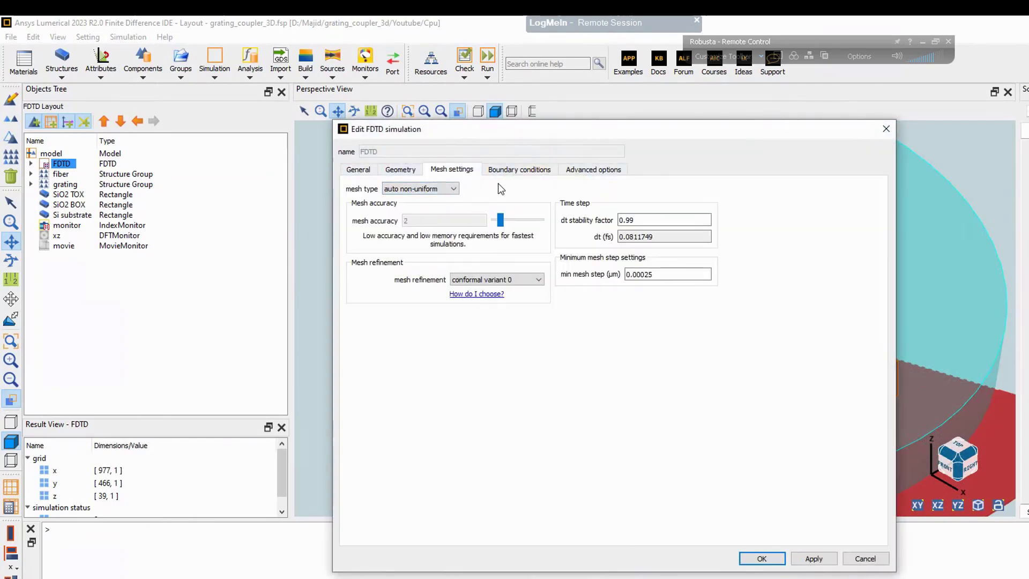
left_click(519, 172)
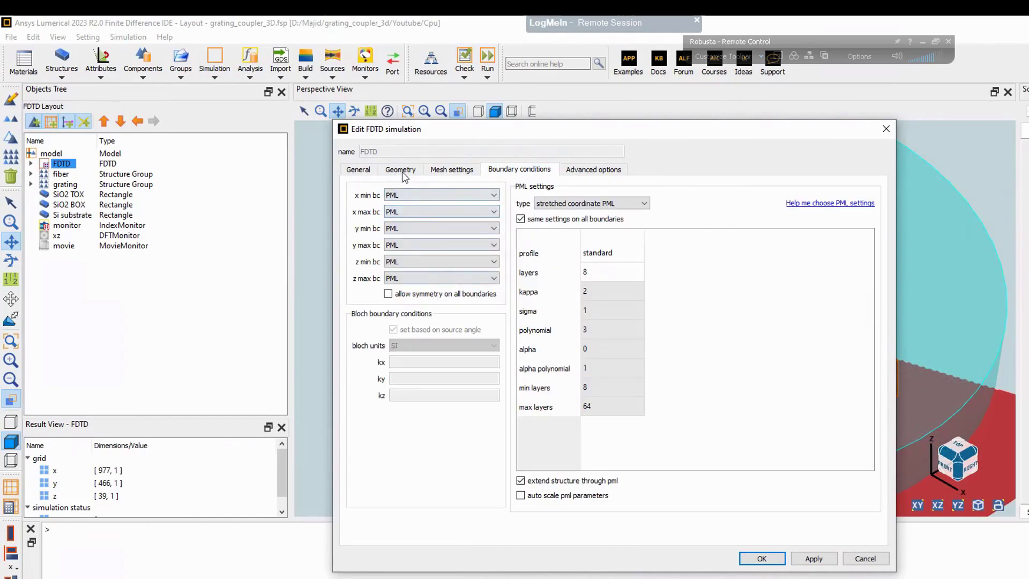
left_click(592, 170)
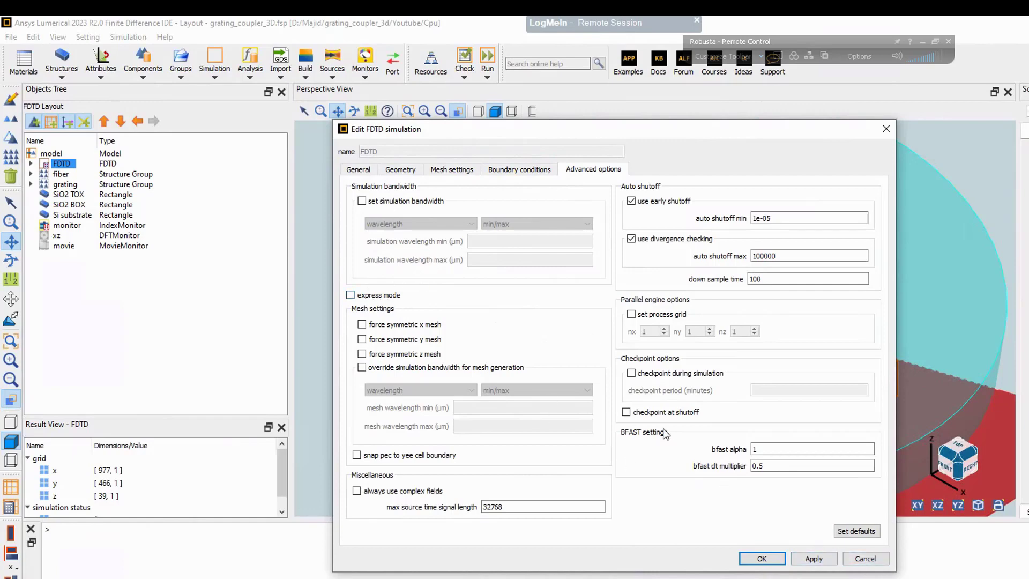
left_click(865, 559)
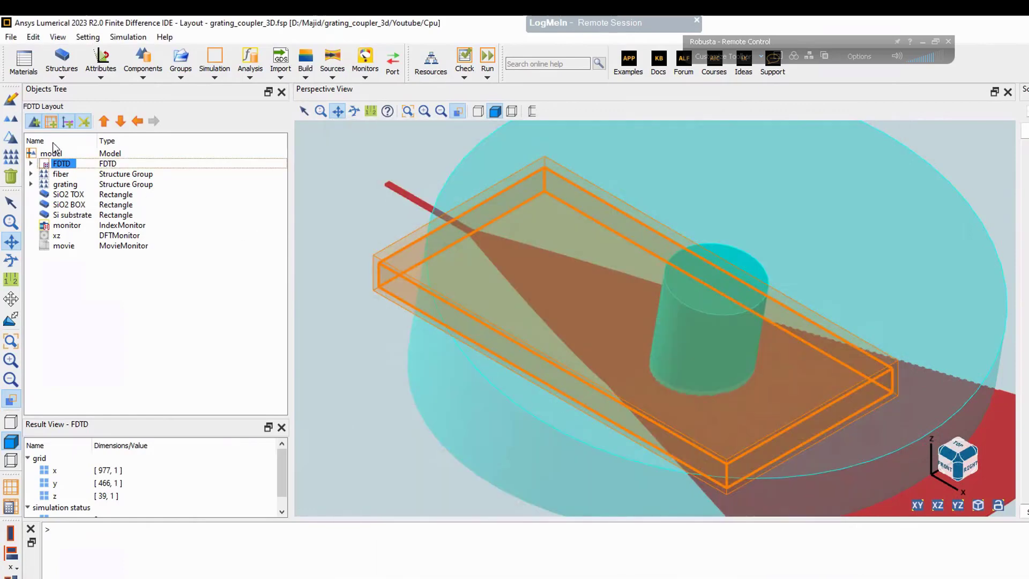
- Run the grating coupler simulation on 16 CPU processes
left_click(488, 64)
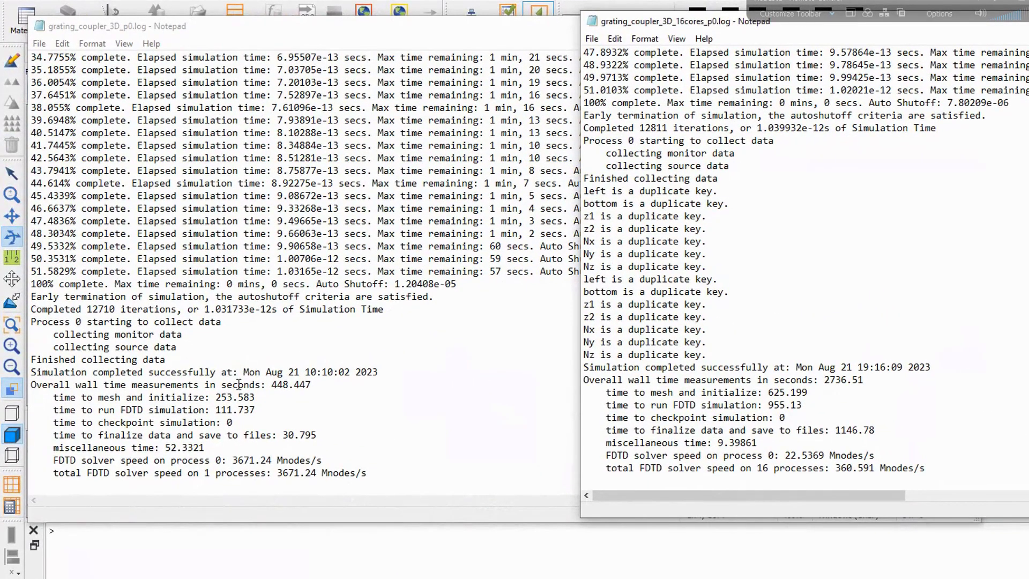
left_click(273, 385)
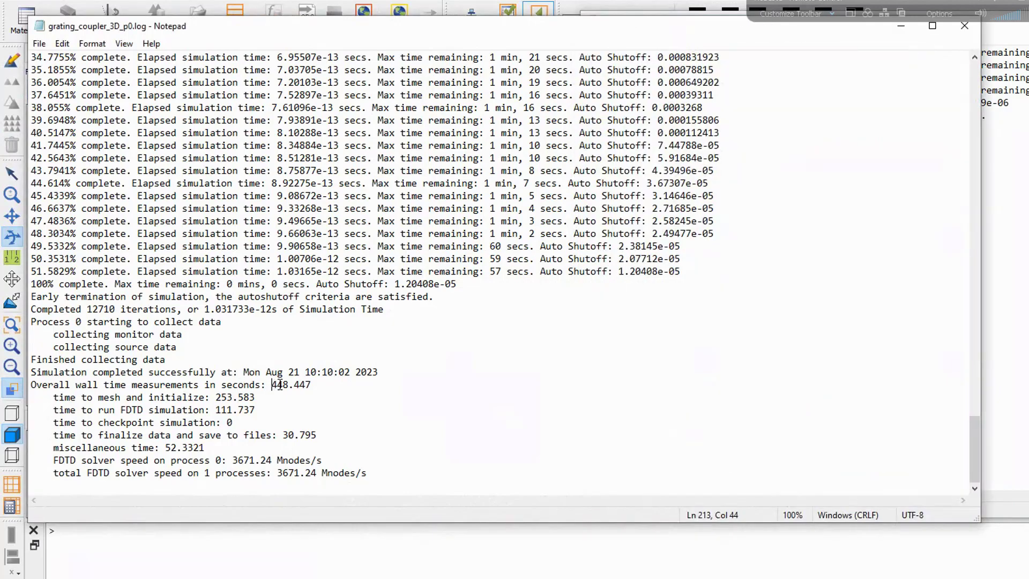
double_click(281, 385)
key("alt+Tab")
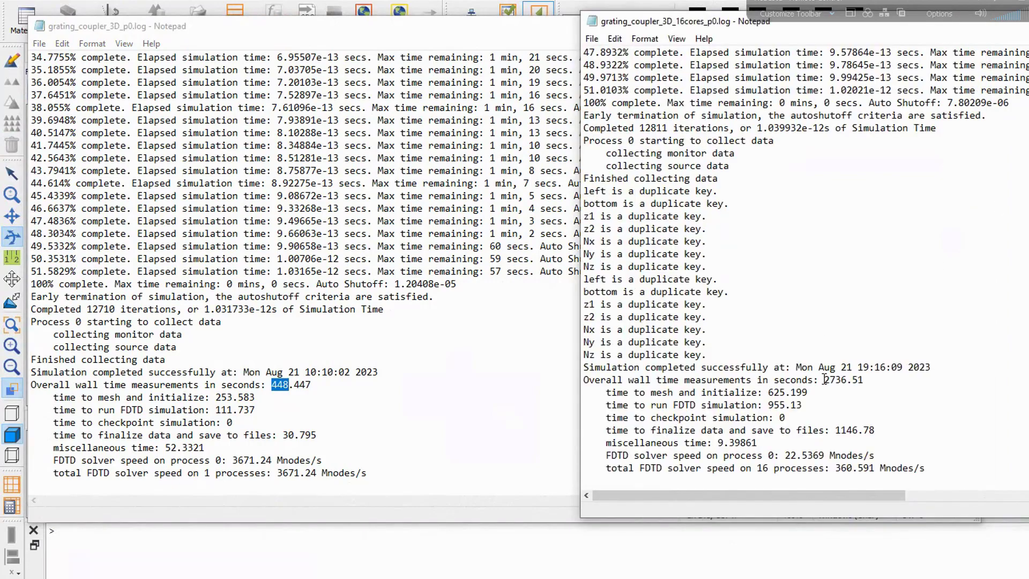
left_click_drag(824, 380, 847, 381)
left_click_drag(51, 461, 251, 462)
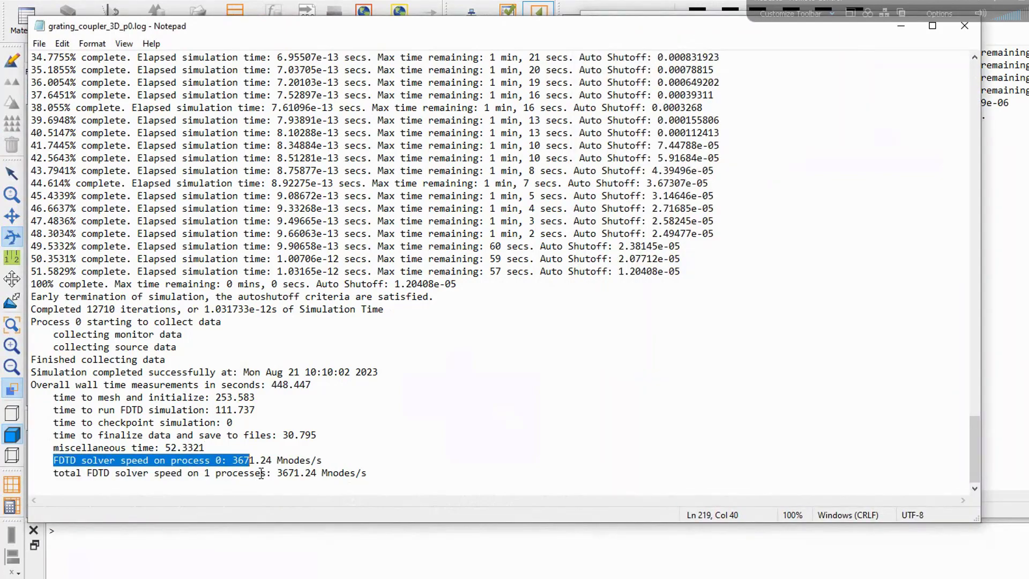
left_click(298, 461)
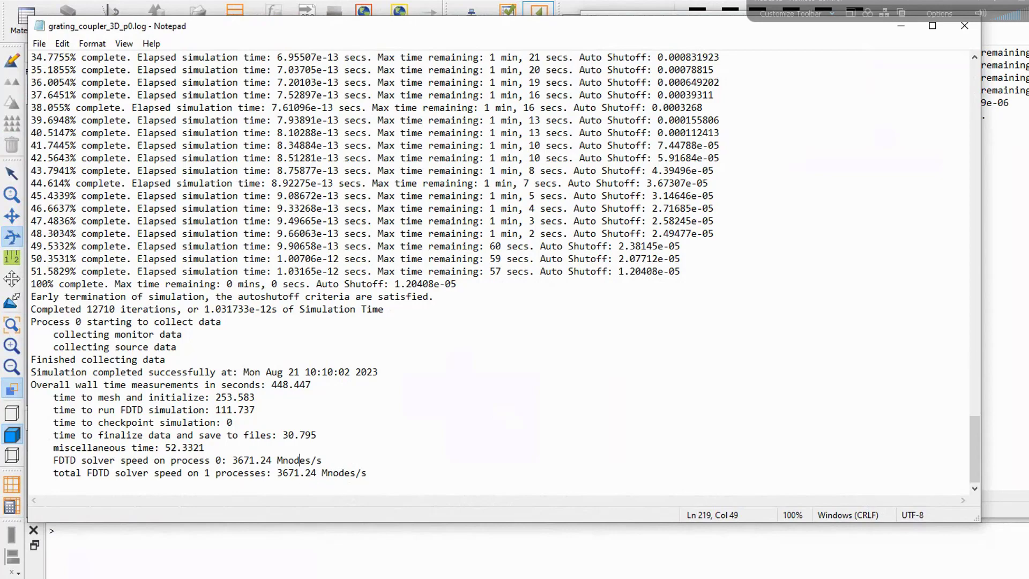
key("alt+Tab")
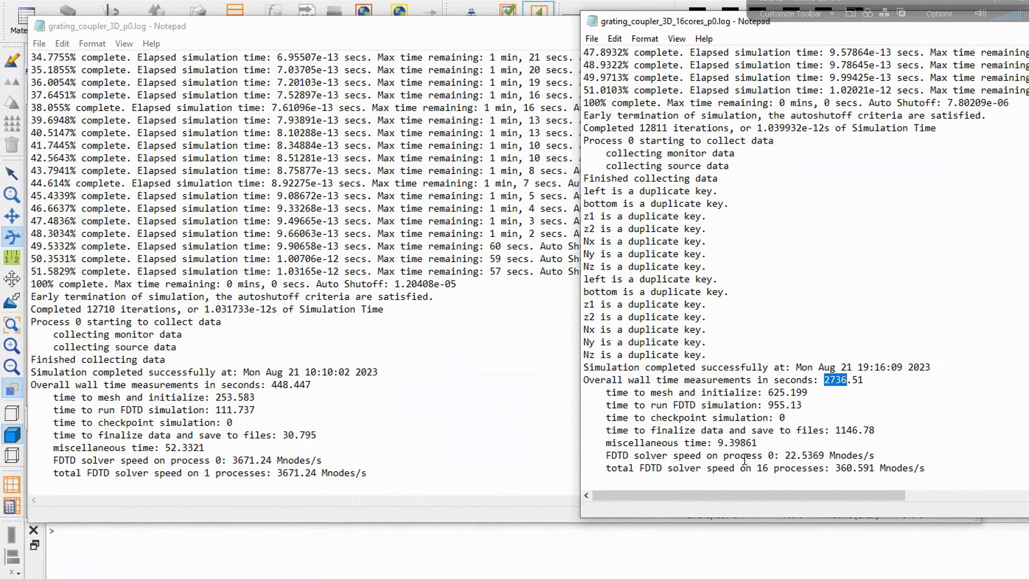
left_click(786, 456)
mouse_move(798, 455)
left_mouse_down()
mouse_move(791, 464)
mouse_move(800, 464)
left_mouse_up()
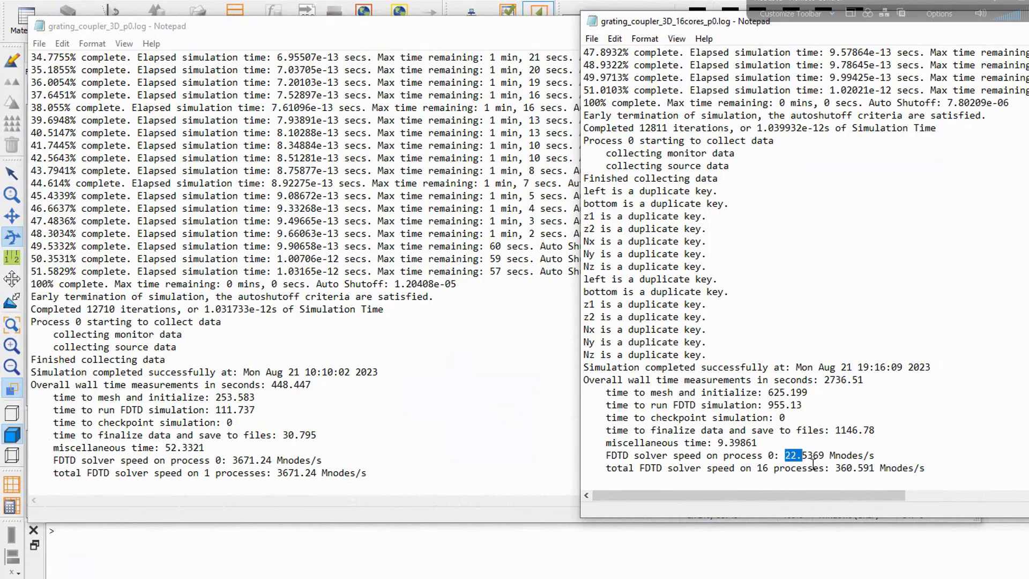